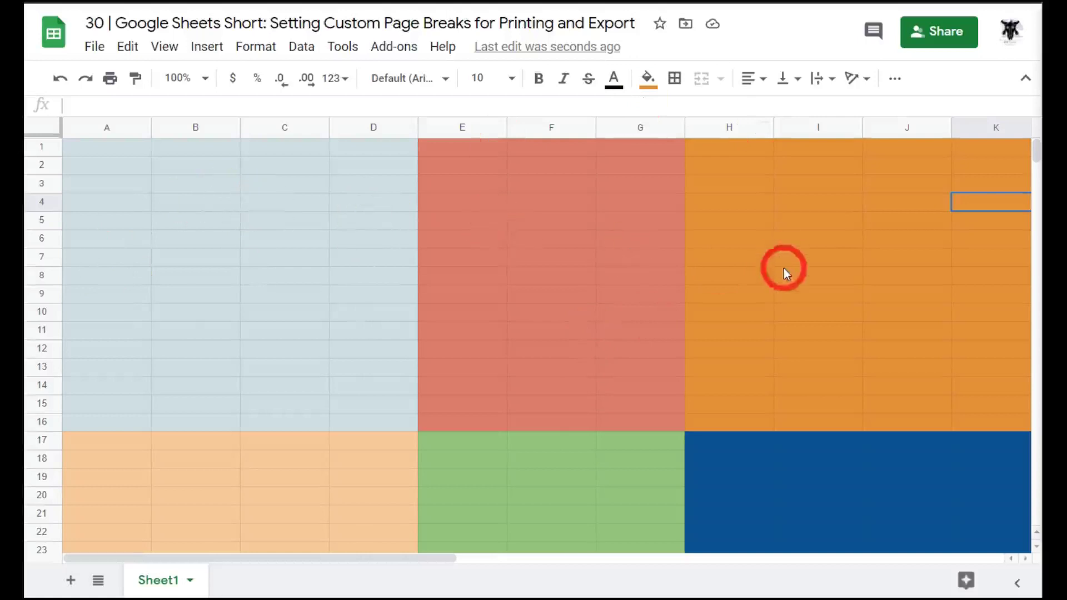
# Step: Open the print settings for the coloured sheet and check the available print range choices
pyautogui.scroll(-4, 786, 271)
pyautogui.scroll(-8, 795, 308)
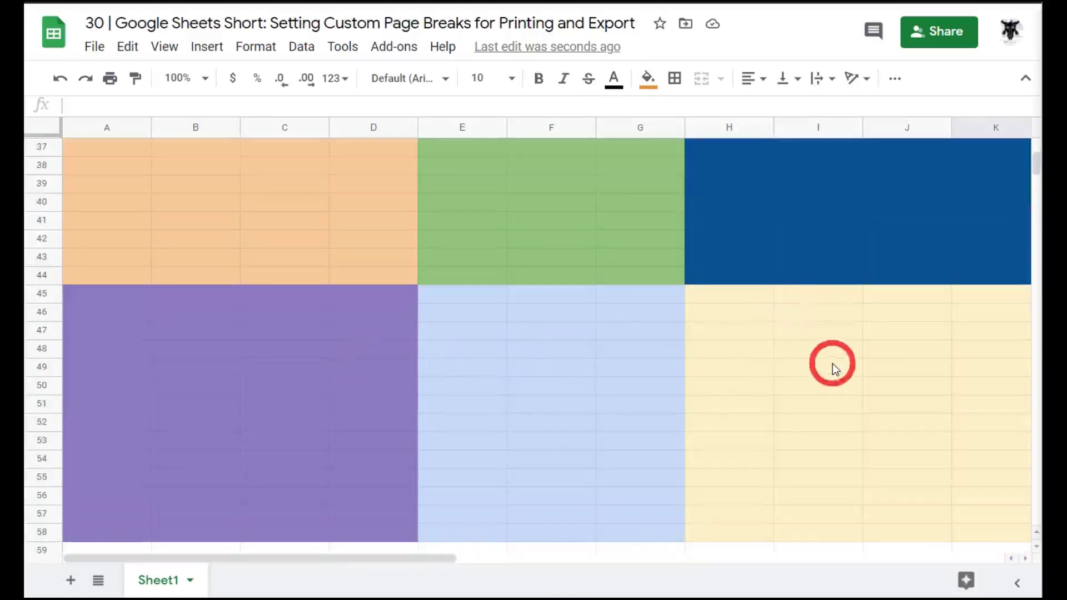
pyautogui.scroll(12, 818, 358)
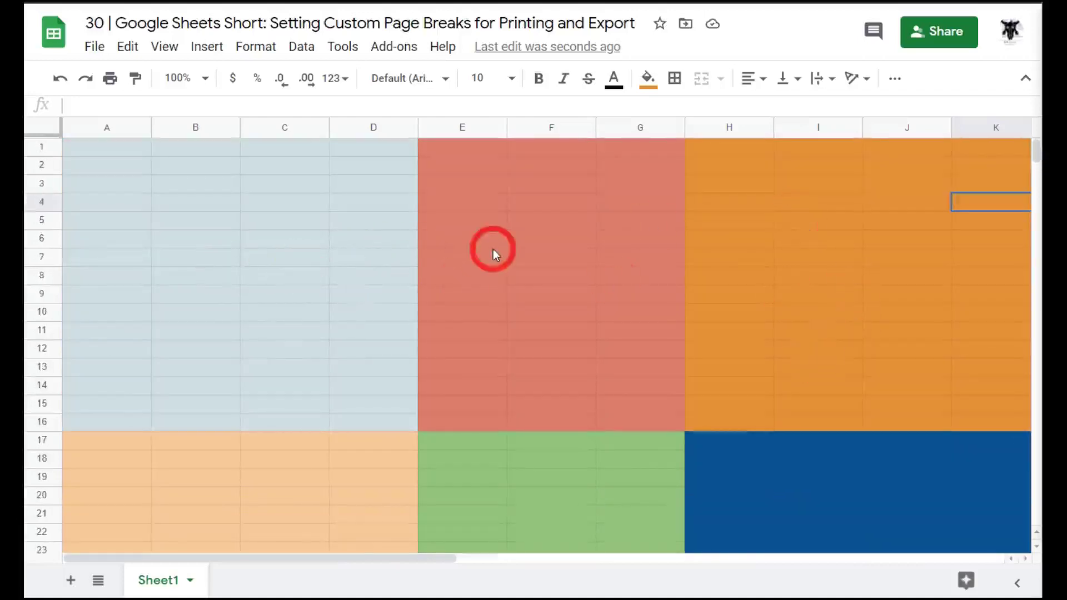
pyautogui.scroll(-2, 758, 321)
pyautogui.scroll(2, 758, 321)
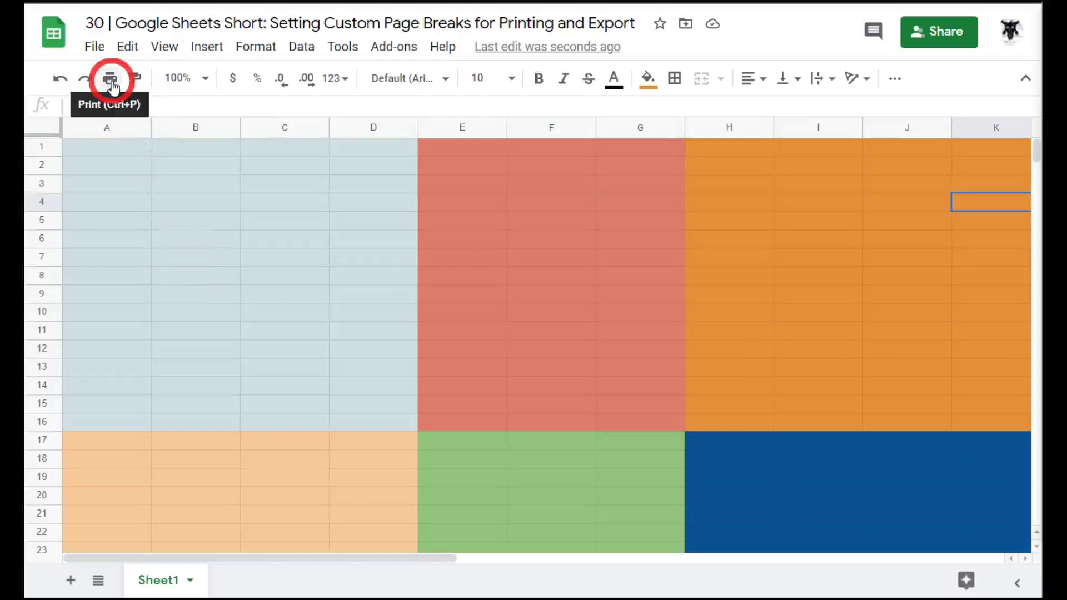
pyautogui.click(90, 44)
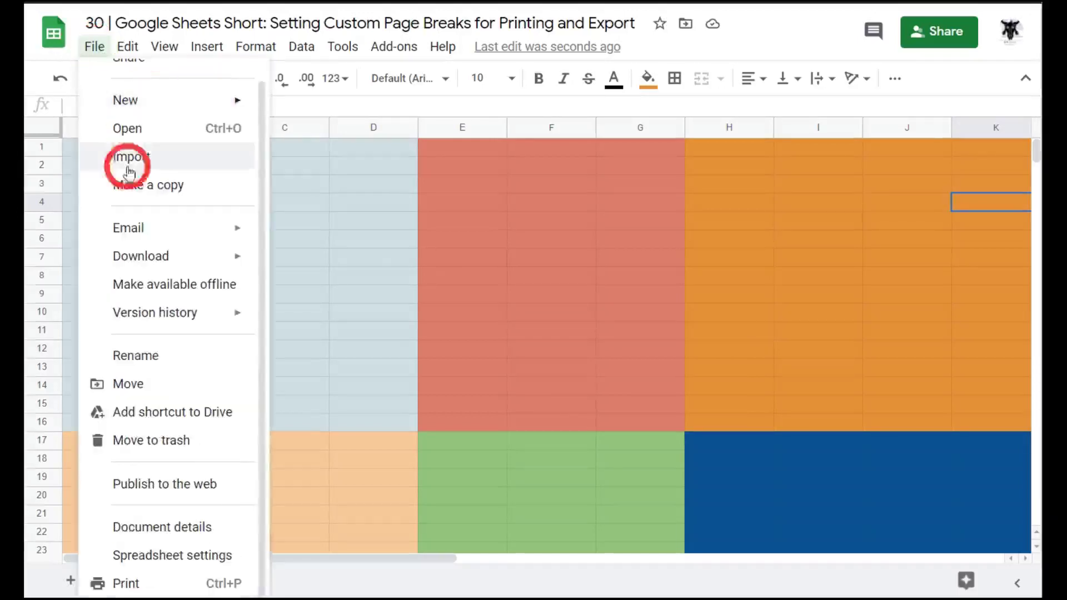
pyautogui.click(182, 585)
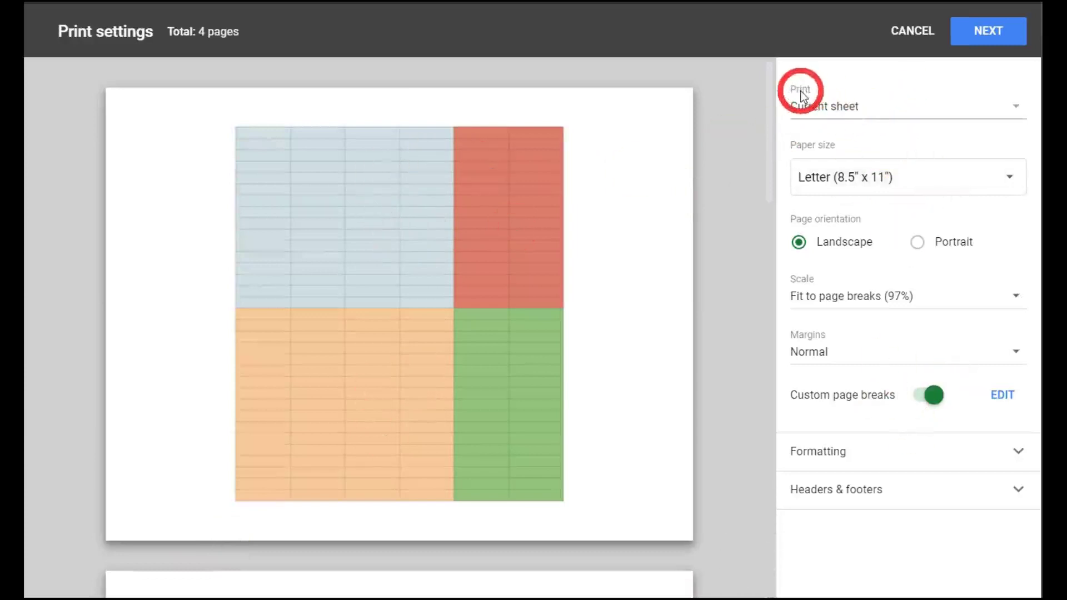
pyautogui.click(863, 106)
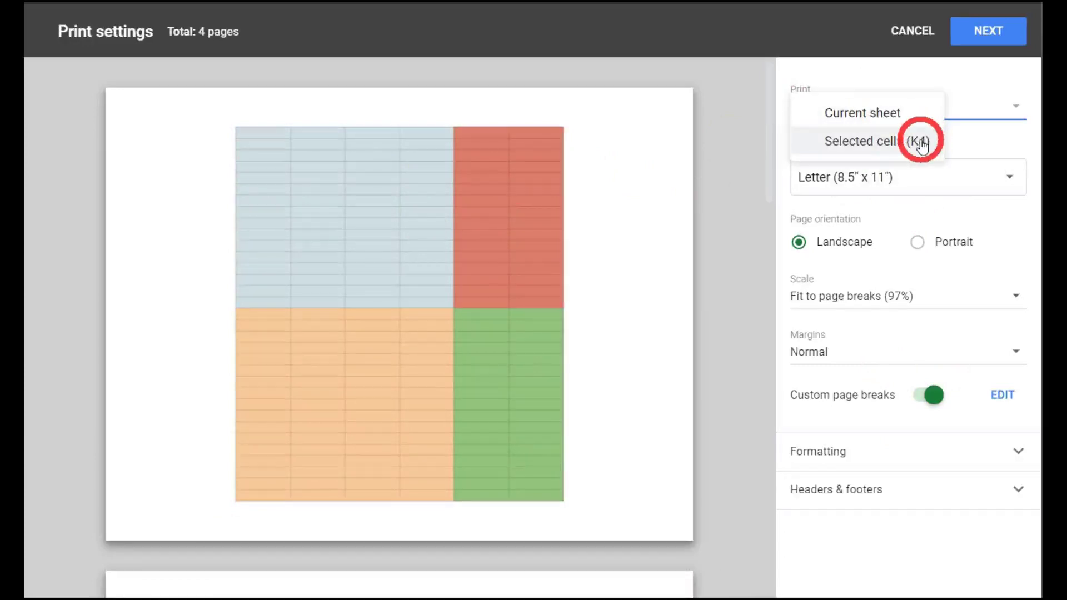
pyautogui.click(986, 135)
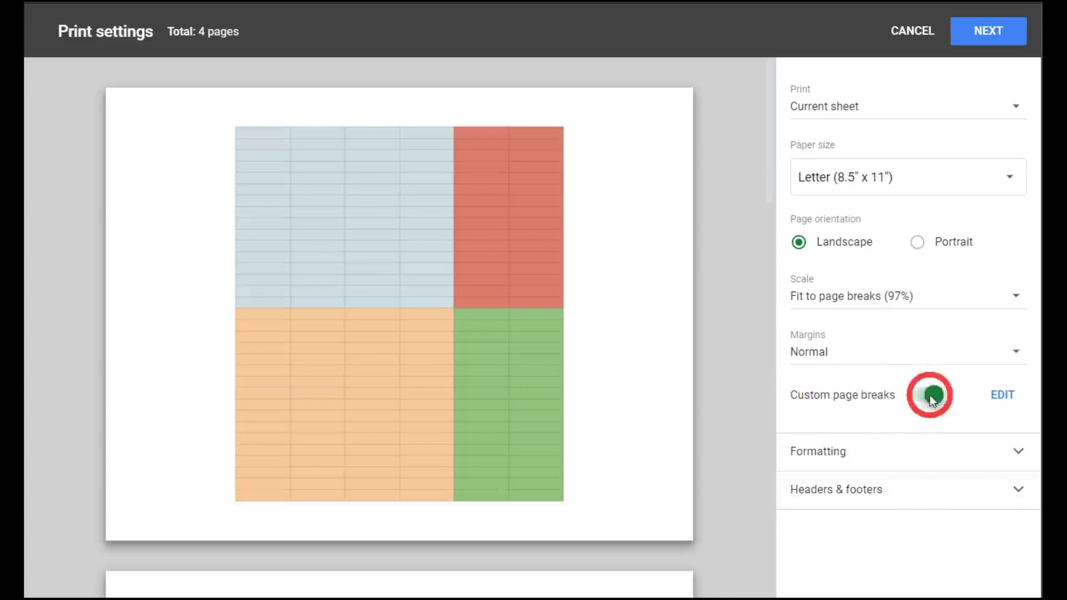
# Step: Edit the custom page breaks, placing vertical breaks between columns D and E and between columns G and H
pyautogui.click(1009, 398)
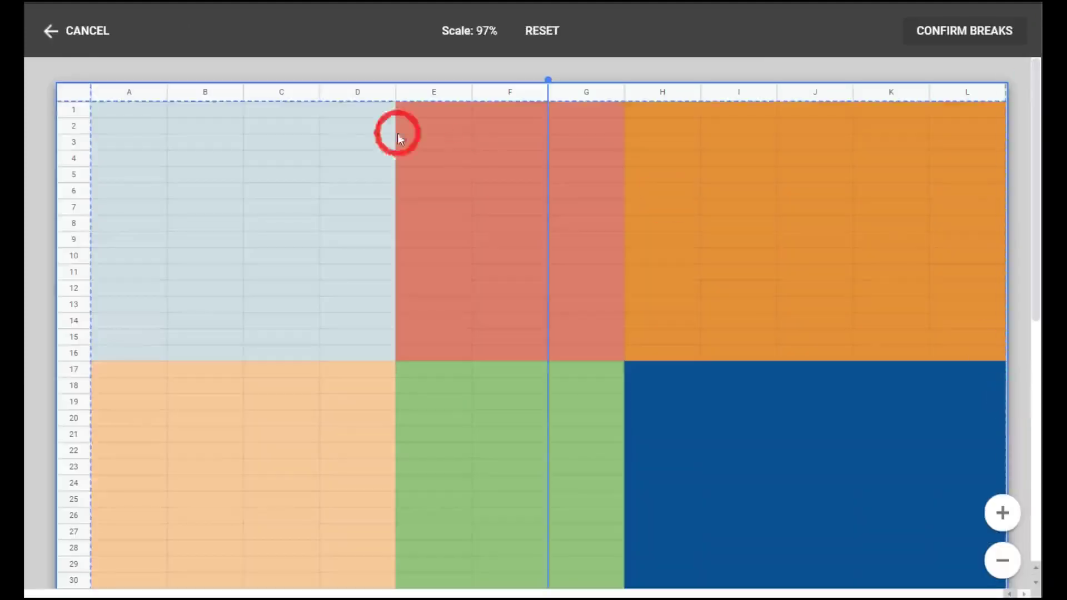
pyautogui.scroll(-8, 343, 205)
pyautogui.scroll(10, 332, 219)
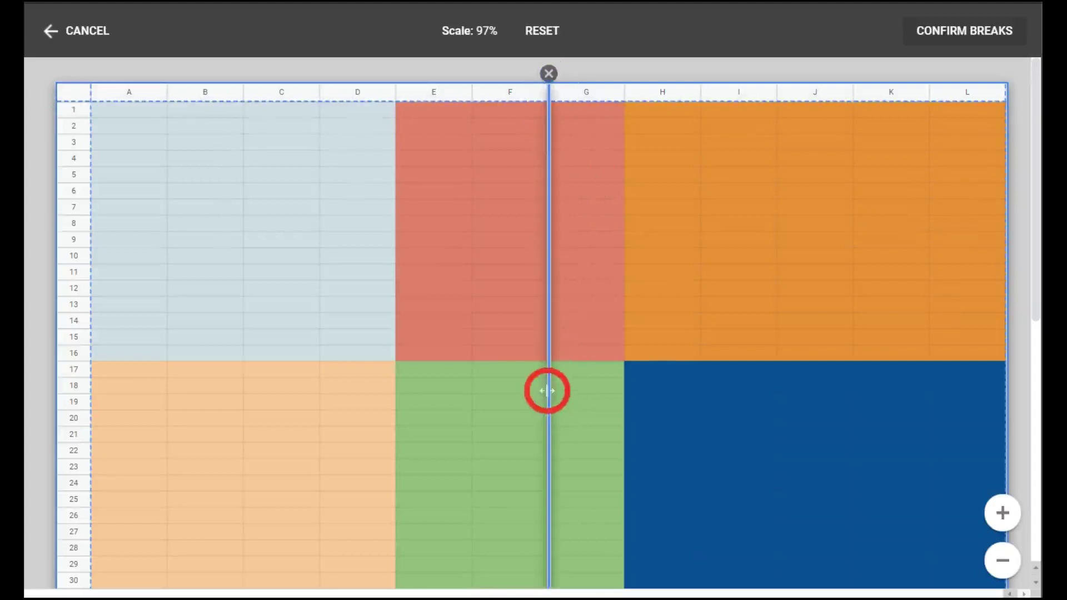
pyautogui.moveTo(547, 391); pyautogui.dragTo(394, 361)
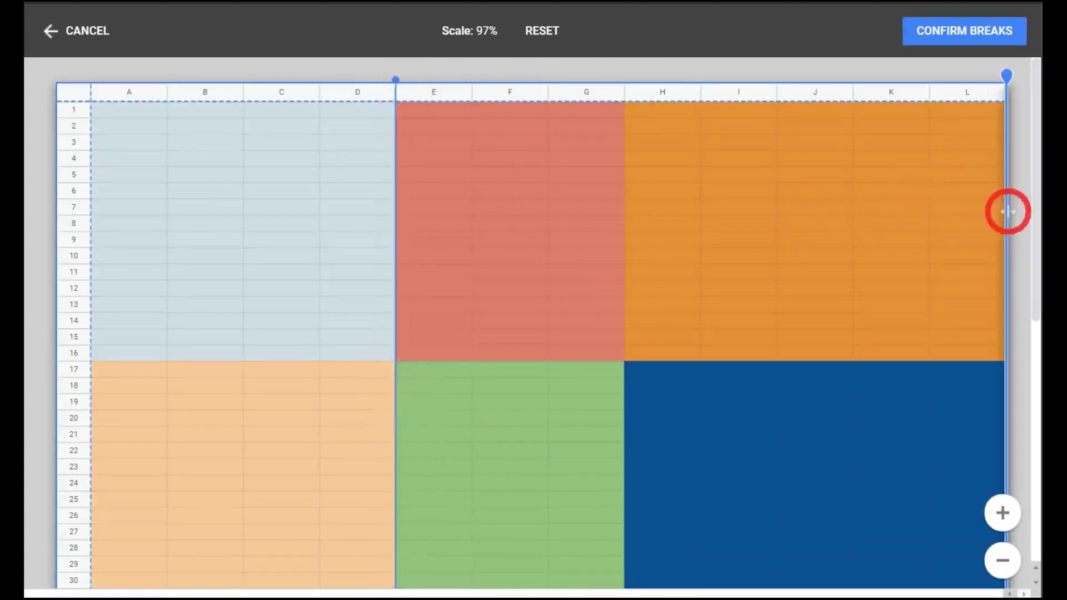
pyautogui.moveTo(1008, 211); pyautogui.dragTo(626, 248)
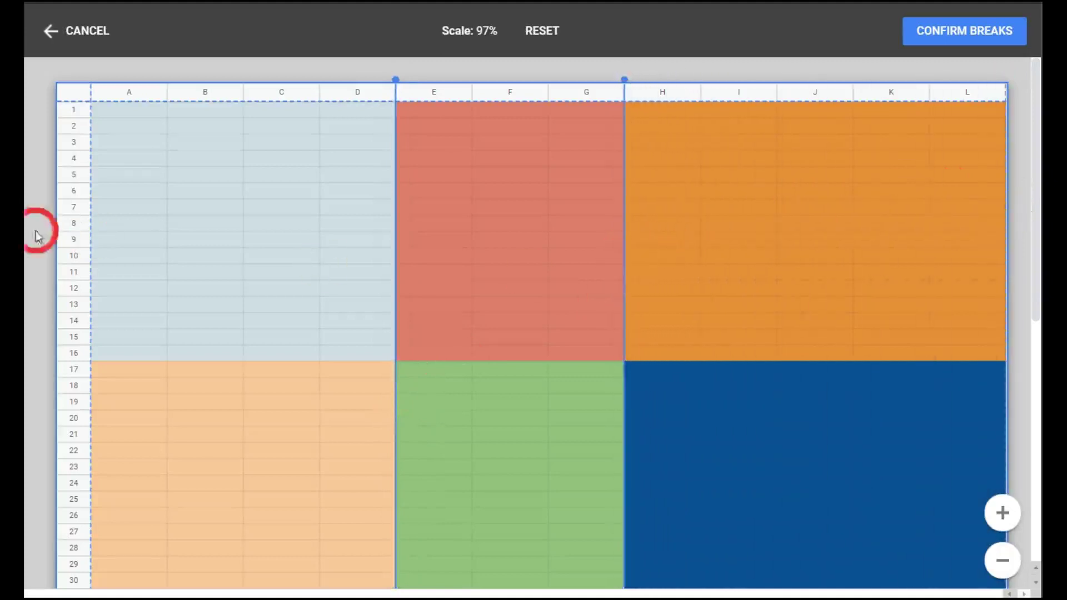
# Step: Add a trial vertical page break between columns B and C and remove it again
pyautogui.moveTo(90, 228); pyautogui.dragTo(243, 225)
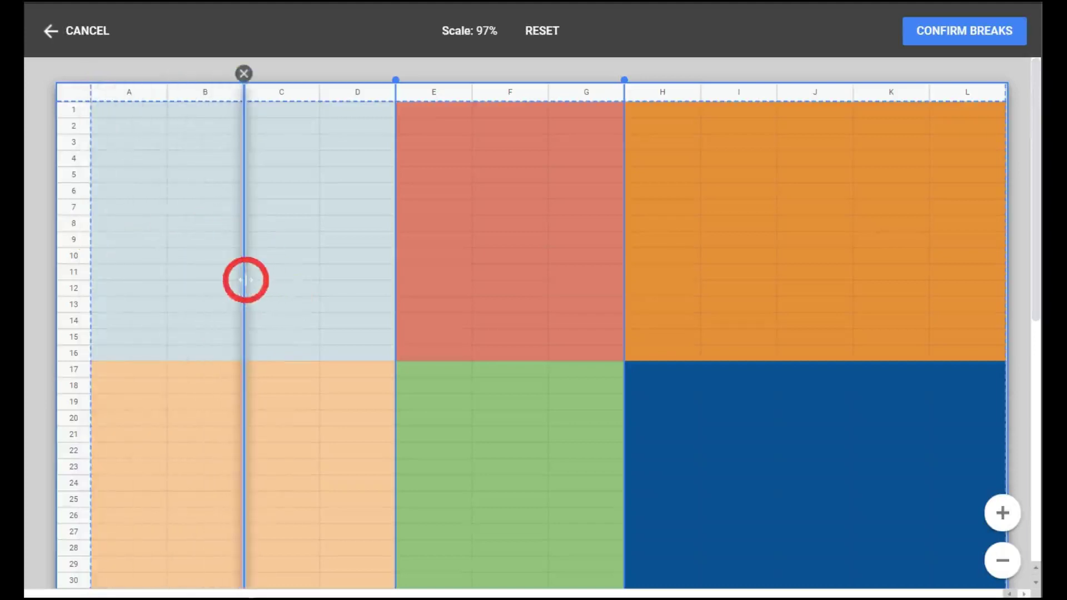
pyautogui.scroll(-5, 702, 224)
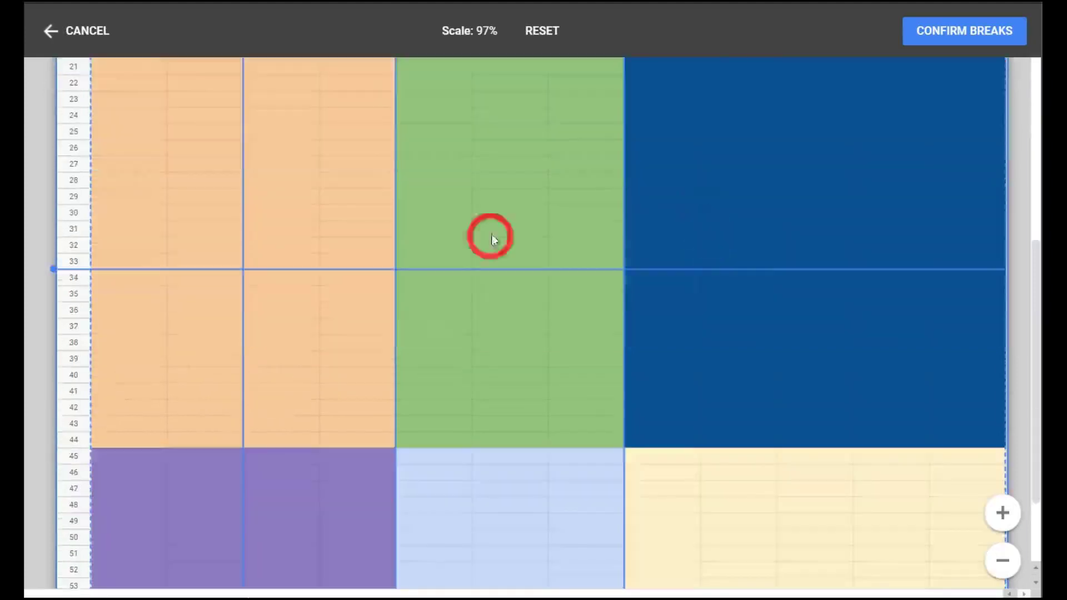
pyautogui.scroll(5, 448, 313)
pyautogui.moveTo(243, 207); pyautogui.dragTo(90, 231)
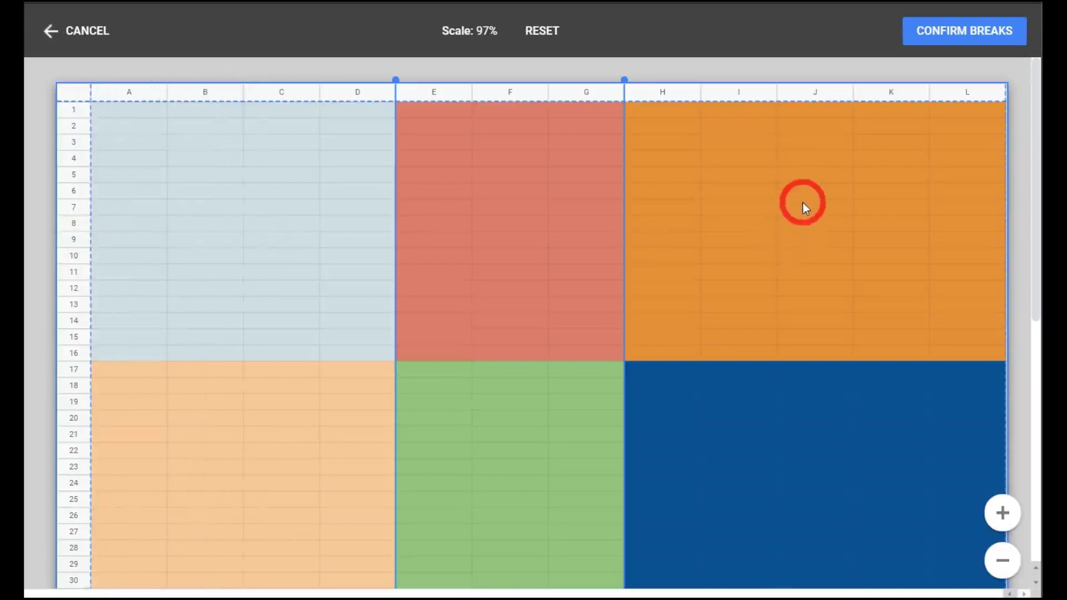
# Step: Move the horizontal page break up to between rows 16 and 17
pyautogui.scroll(-7, 804, 205)
pyautogui.scroll(7, 804, 207)
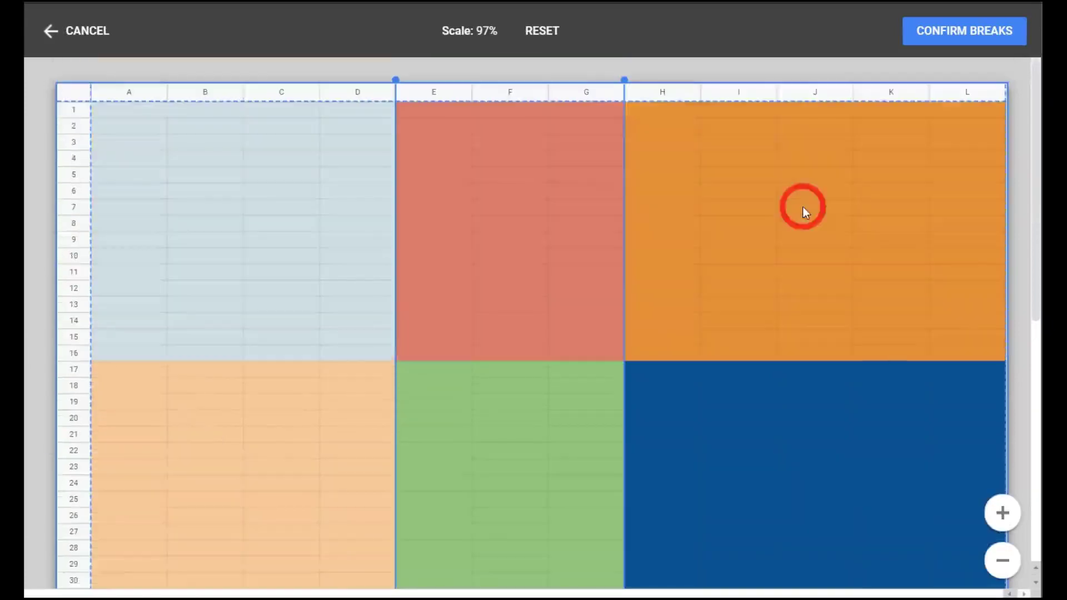
pyautogui.scroll(-6, 783, 155)
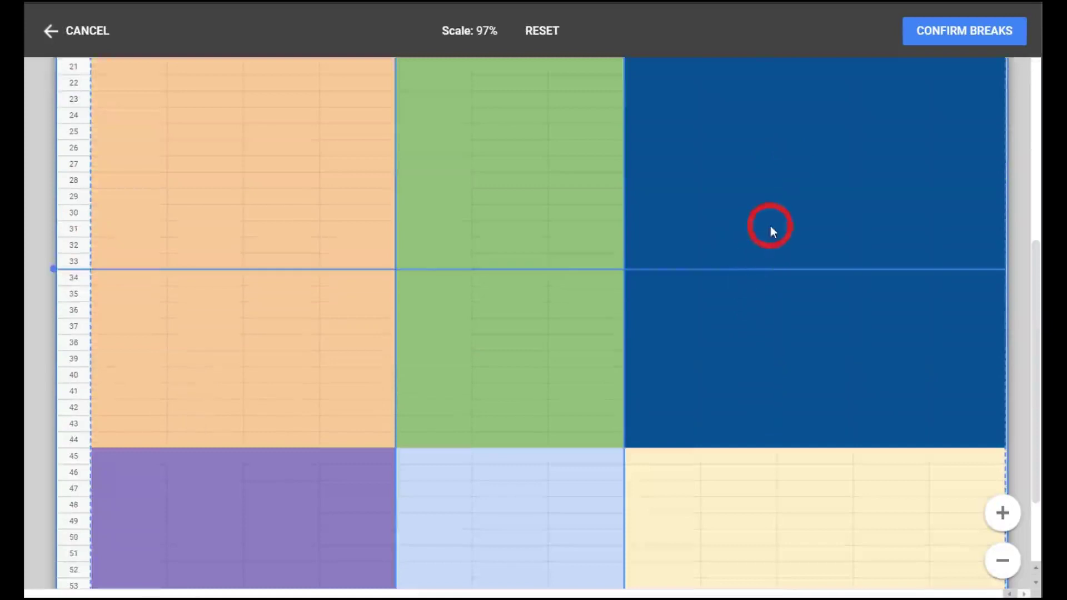
pyautogui.scroll(3, 769, 226)
pyautogui.moveTo(723, 453)
pyautogui.moveTo(724, 453); pyautogui.dragTo(711, 200)
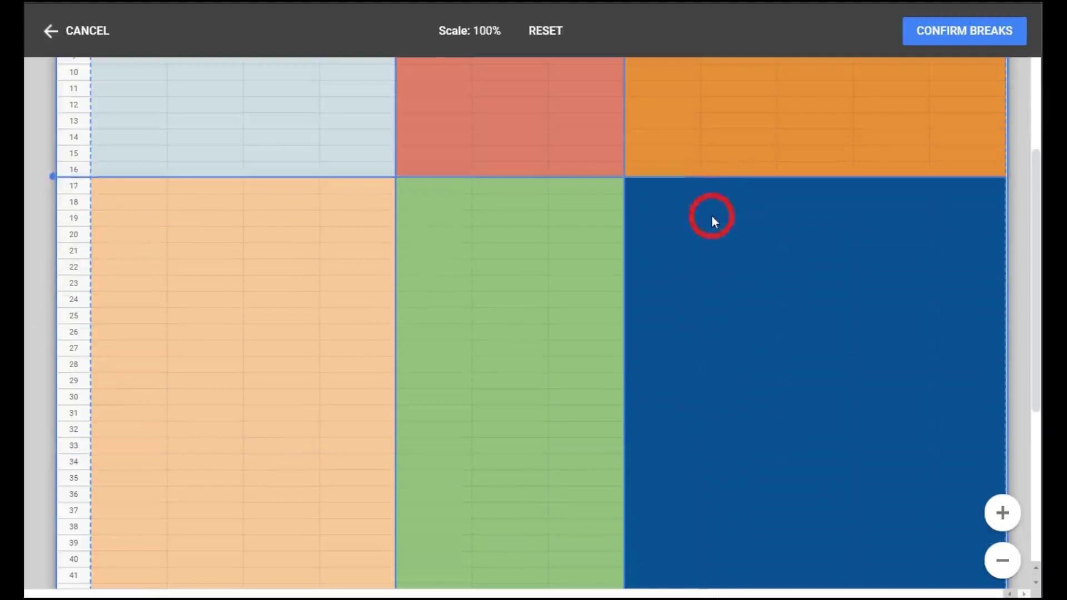
# Step: Add a horizontal page break between rows 44 and 45 and confirm the custom breaks
pyautogui.scroll(-5, 711, 218)
pyautogui.moveTo(693, 382)
pyautogui.moveTo(692, 383); pyautogui.dragTo(702, 338)
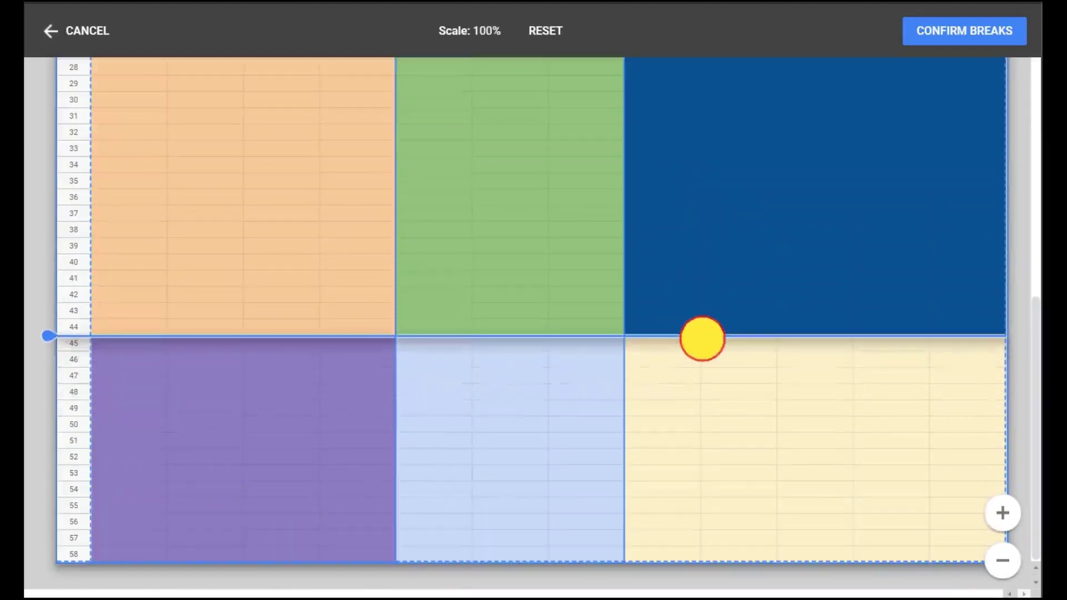
pyautogui.moveTo(702, 338); pyautogui.dragTo(701, 337)
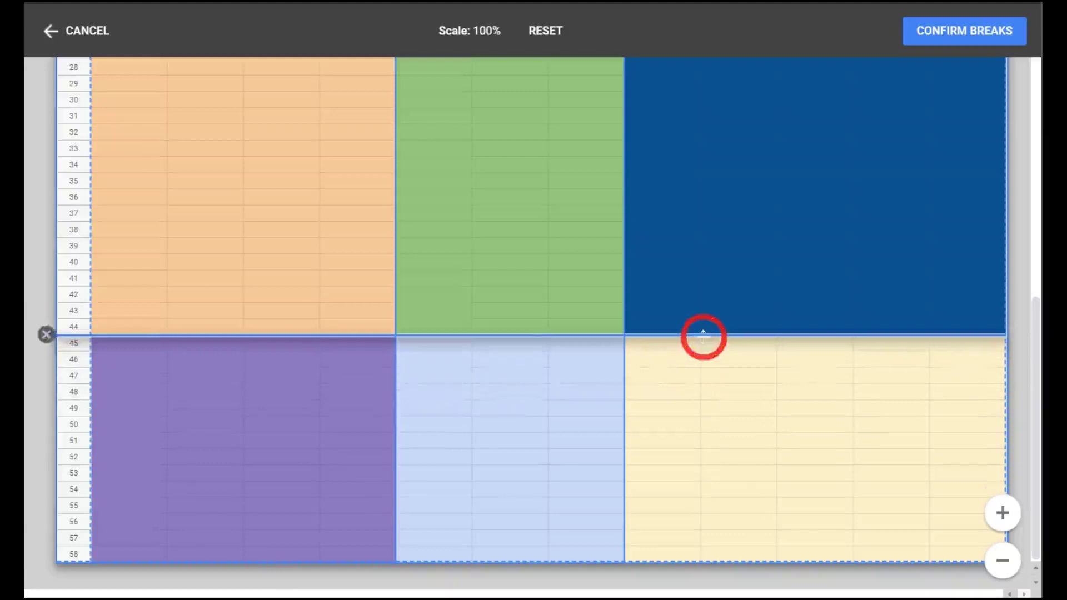
pyautogui.scroll(9, 302, 368)
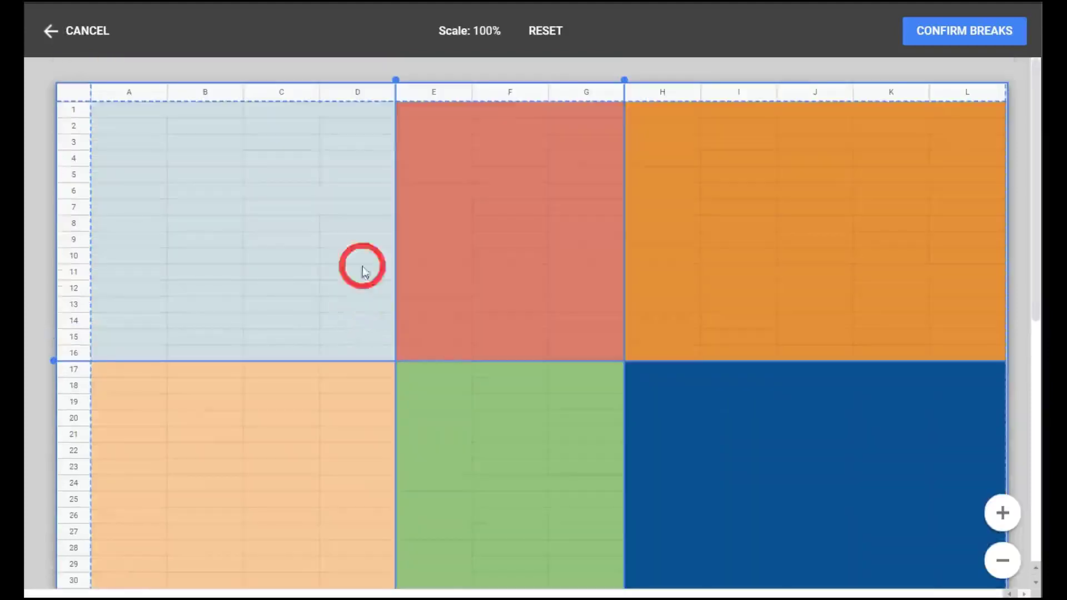
pyautogui.scroll(-6, 750, 325)
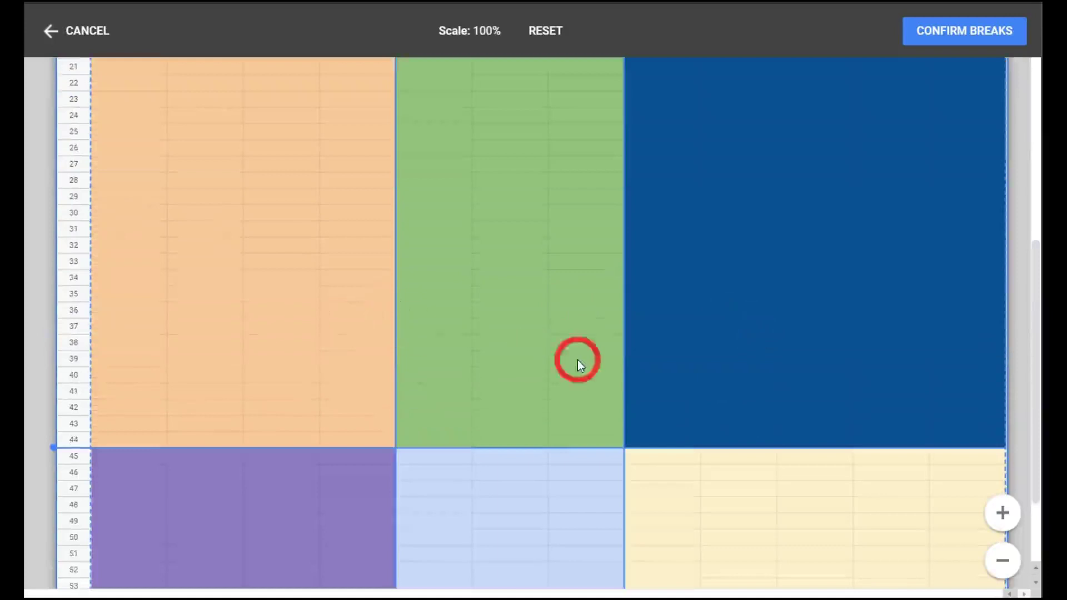
pyautogui.scroll(6, 475, 326)
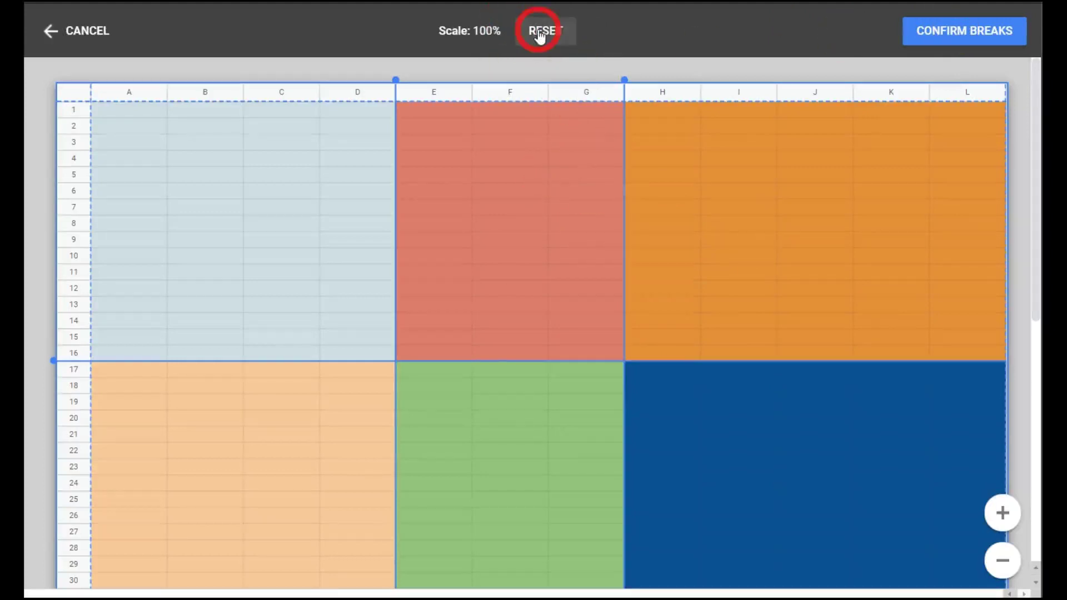
pyautogui.click(960, 29)
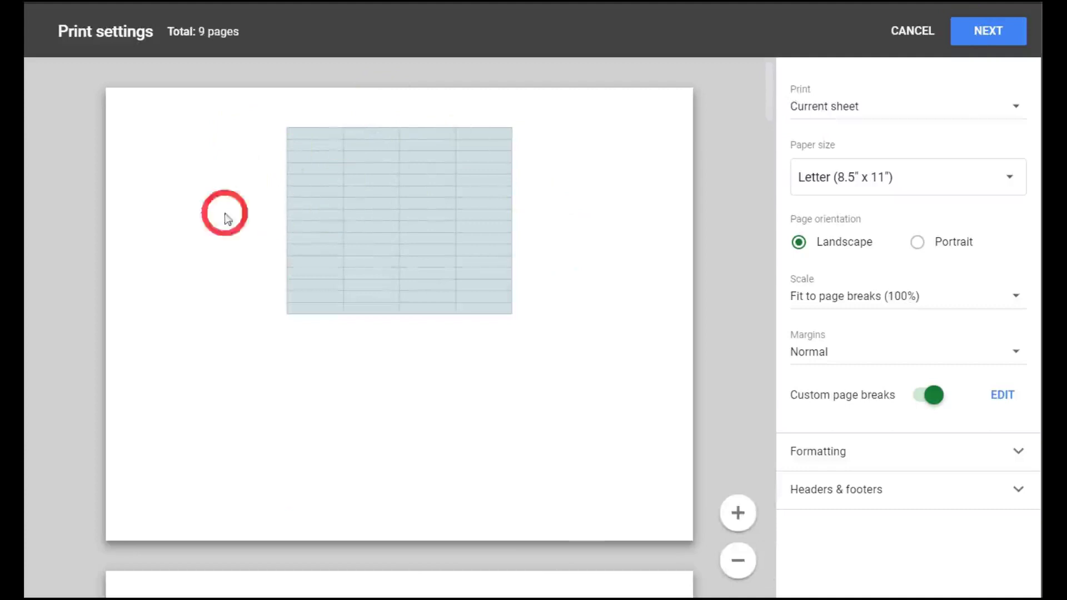
# Step: Look through all pages of the print preview to check how the coloured blocks are divided
pyautogui.scroll(-15, 443, 238)
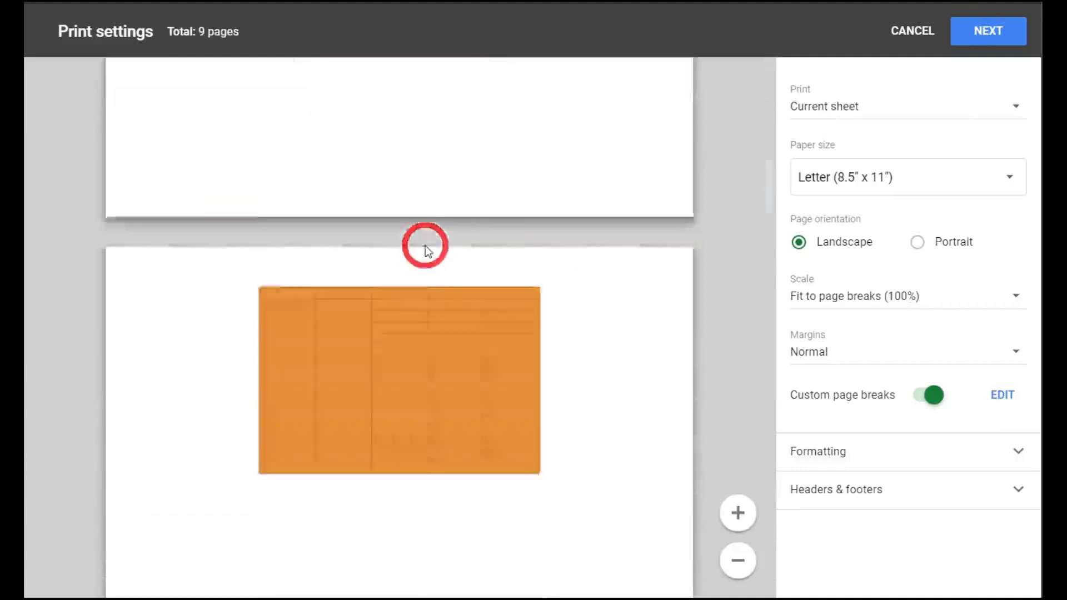
pyautogui.scroll(-20, 431, 235)
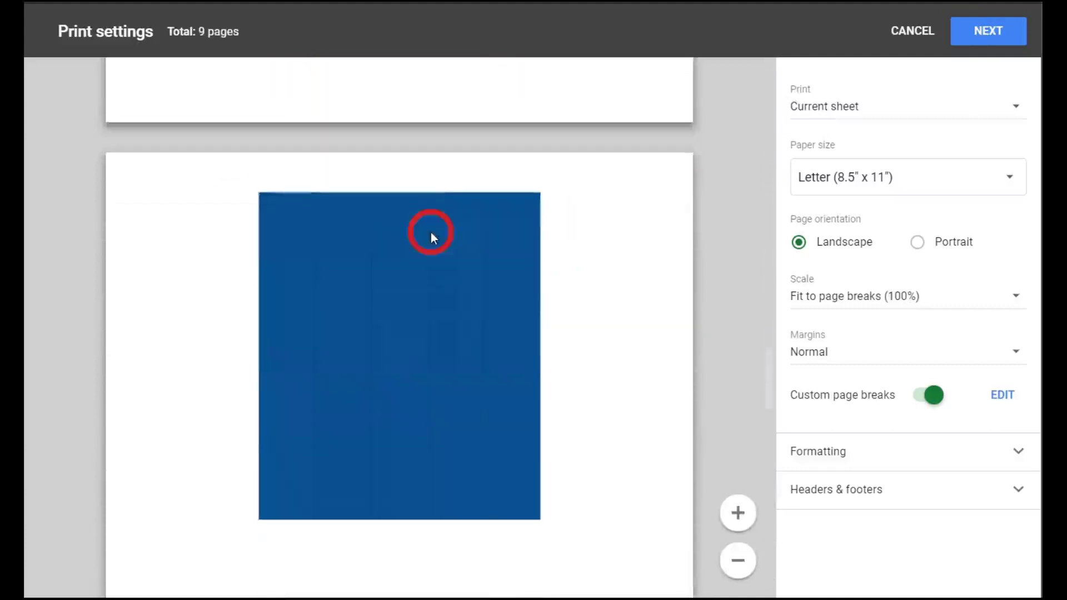
pyautogui.scroll(-20, 431, 232)
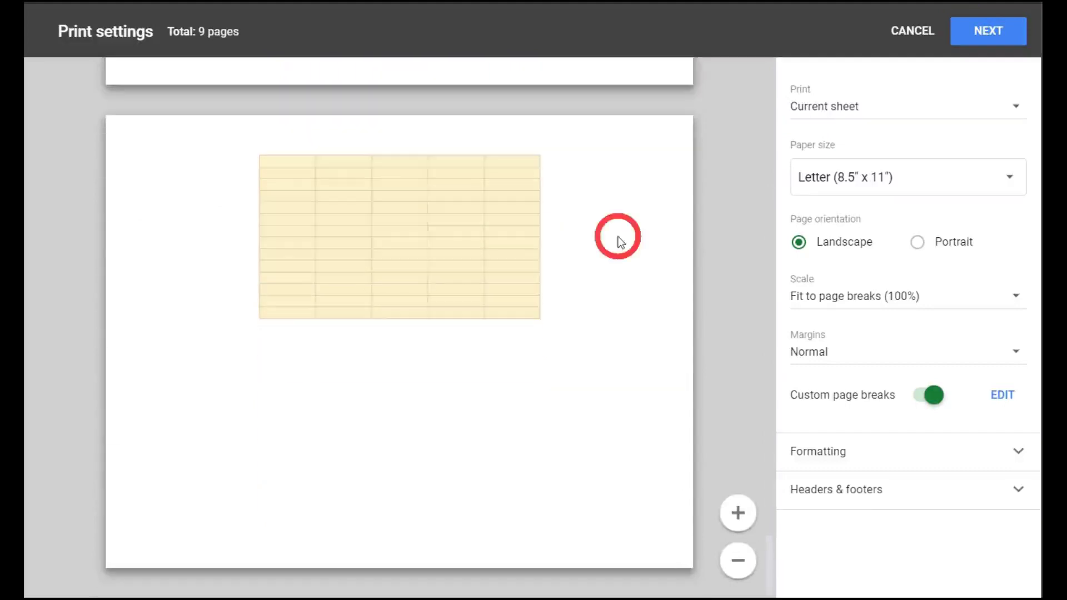
pyautogui.scroll(20, 619, 234)
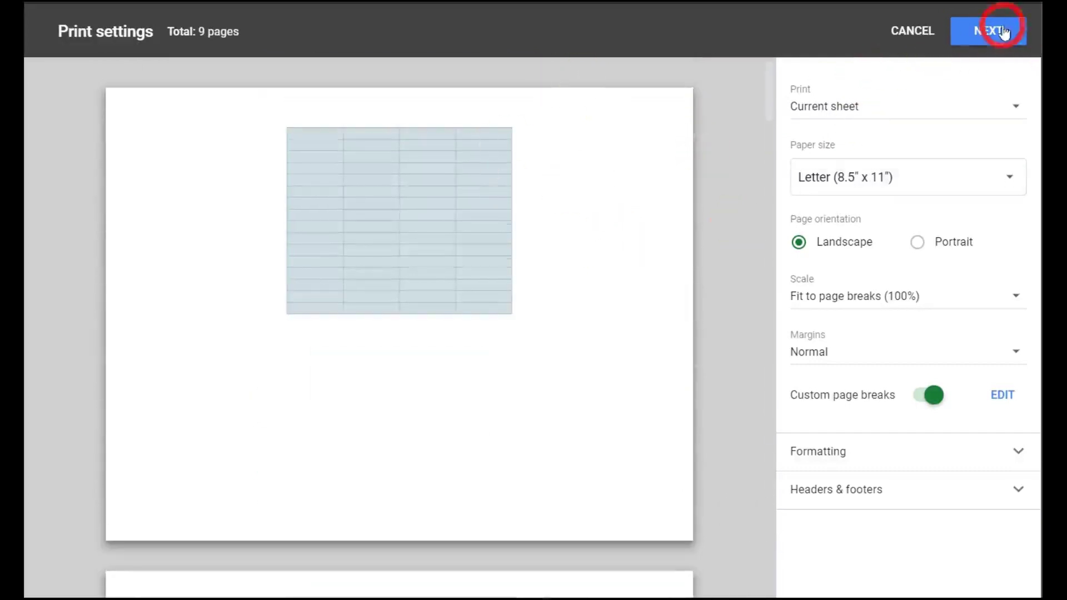
# Step: Continue to the browser's print dialog, review the pages for saving as PDF, and cancel it
pyautogui.click(960, 49)
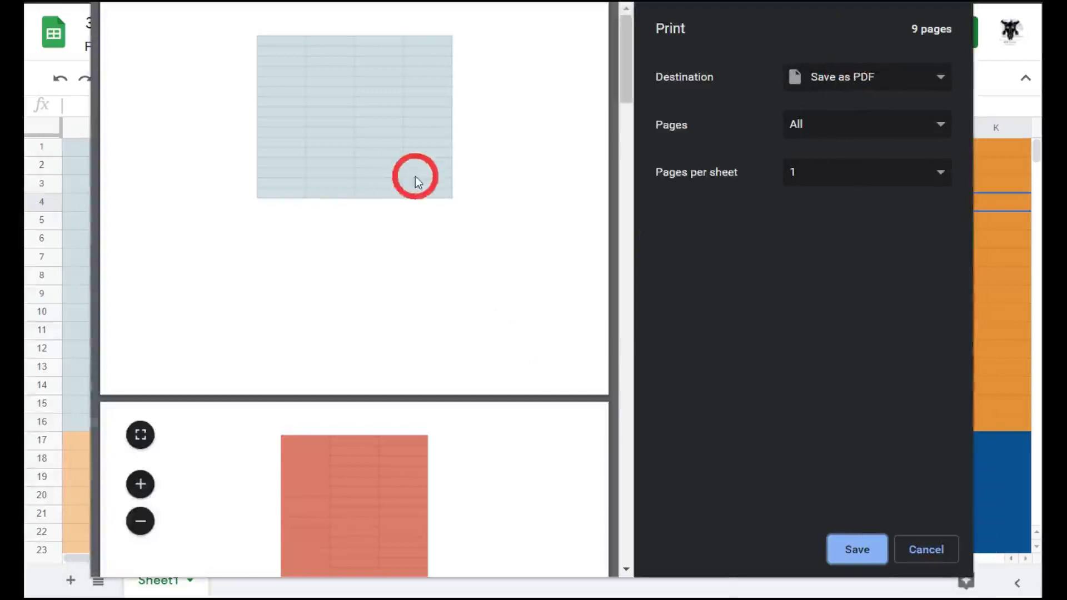
pyautogui.scroll(-10, 427, 178)
pyautogui.scroll(-20, 427, 177)
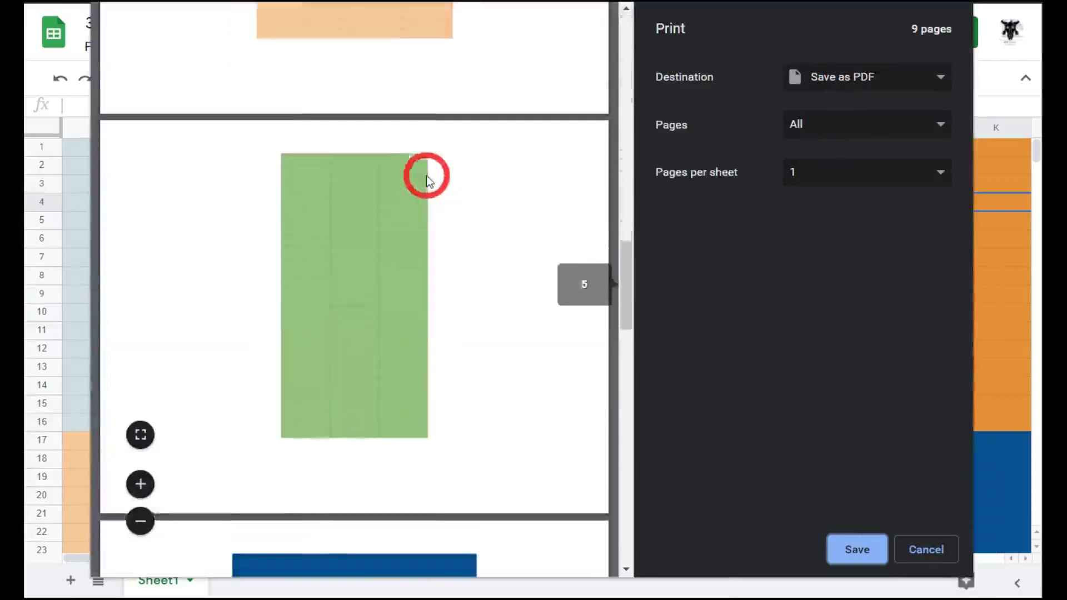
pyautogui.scroll(-6, 427, 178)
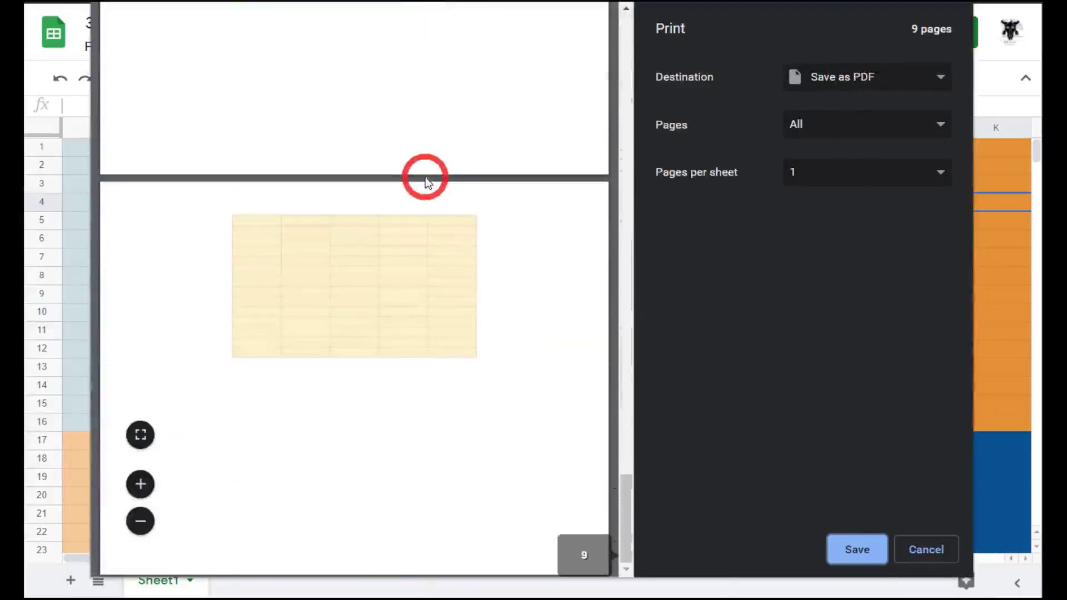
pyautogui.click(926, 549)
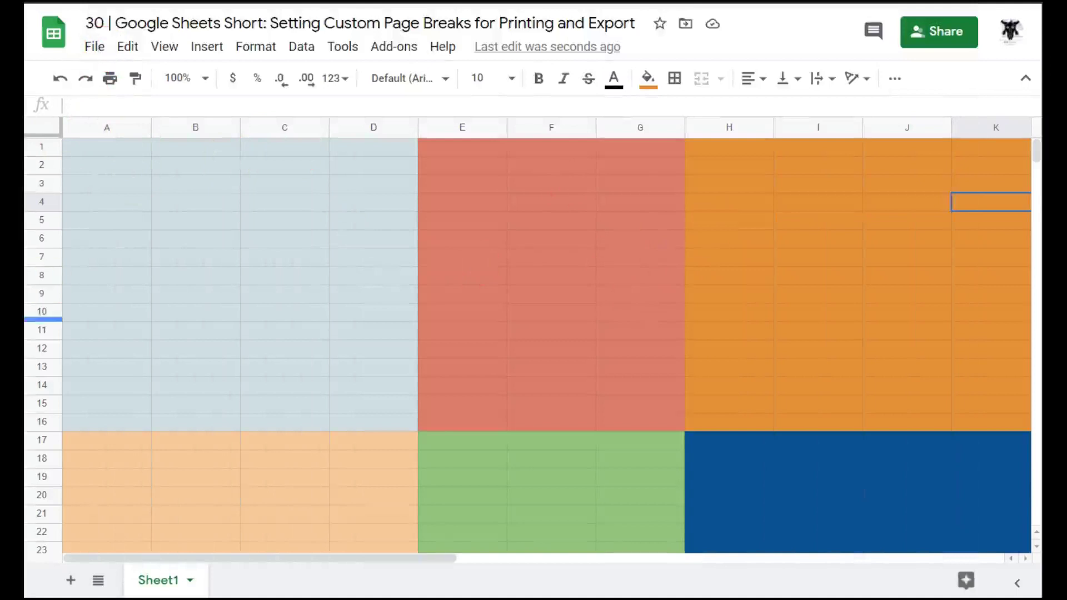
# Step: Add a new sheet and enter Hello in its cell A1
pyautogui.click(70, 581)
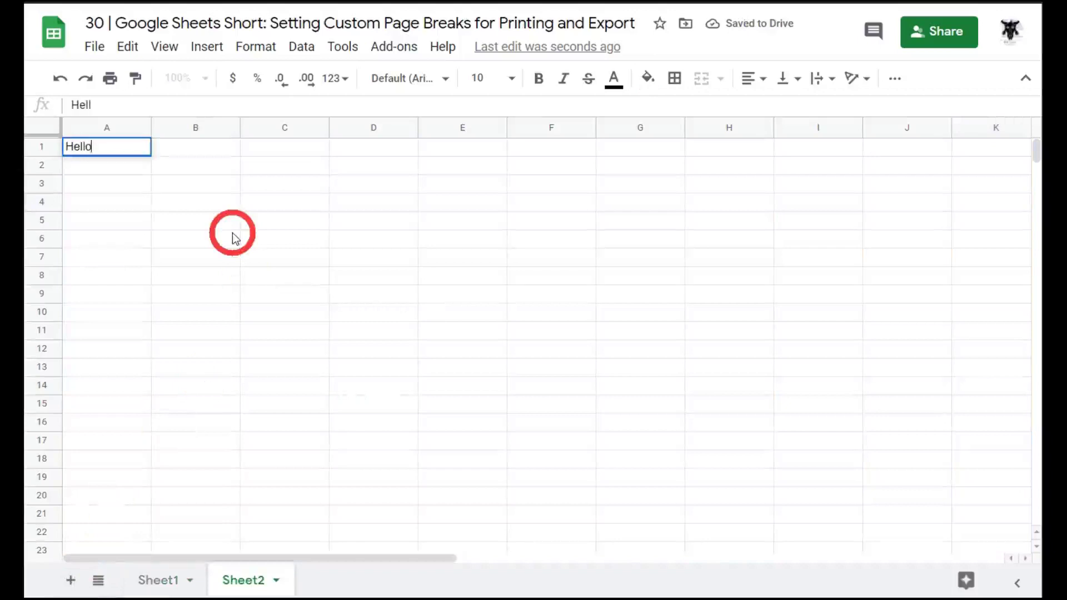
pyautogui.press('Return')
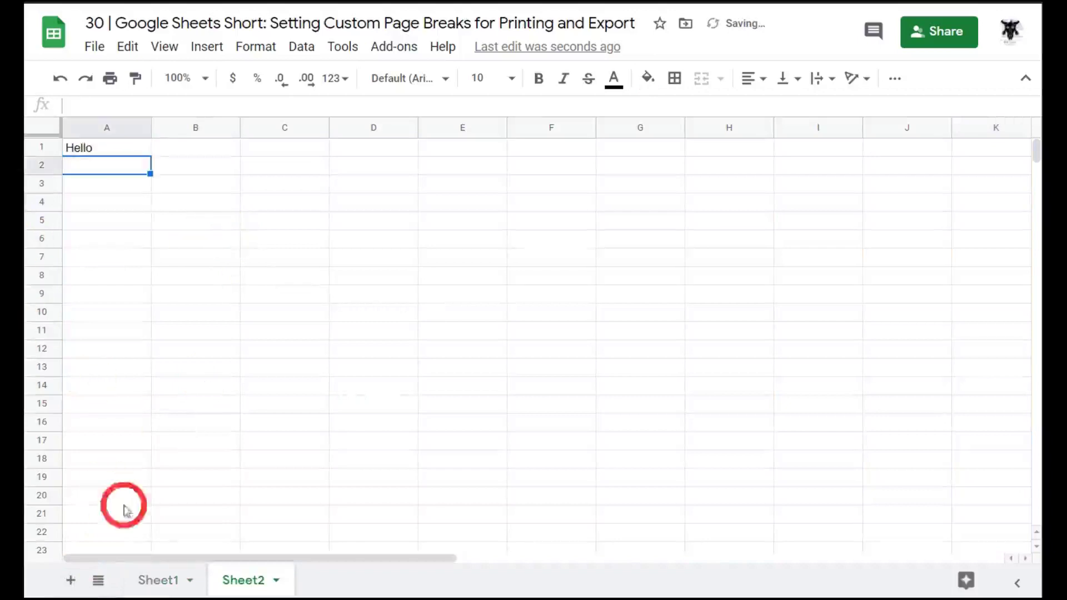
# Step: Return to Sheet1 and open its print settings to preview the pages made by the custom breaks
pyautogui.click(161, 580)
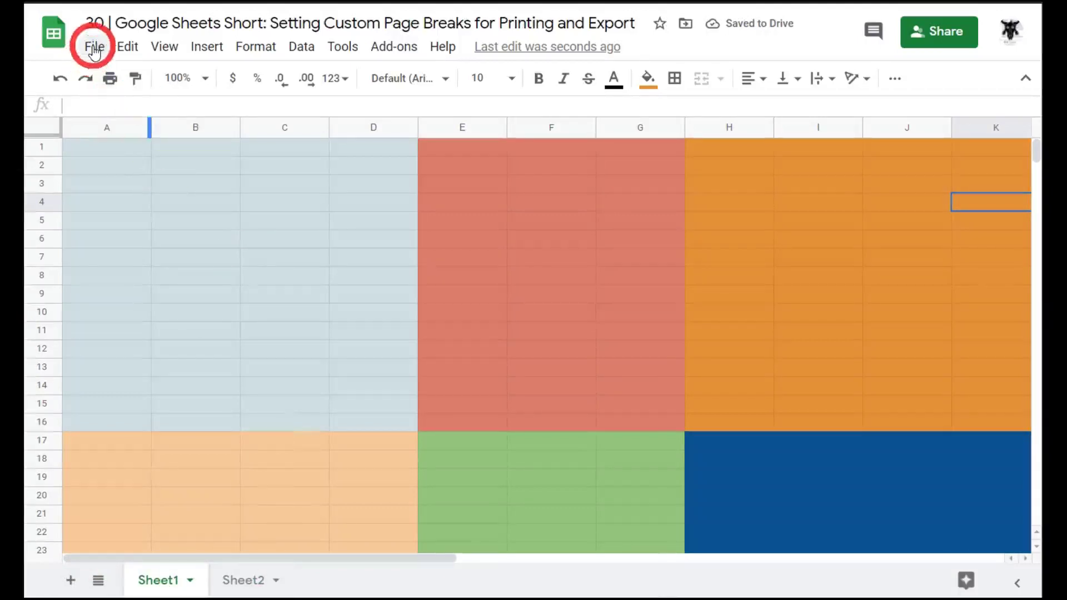
pyautogui.click(110, 78)
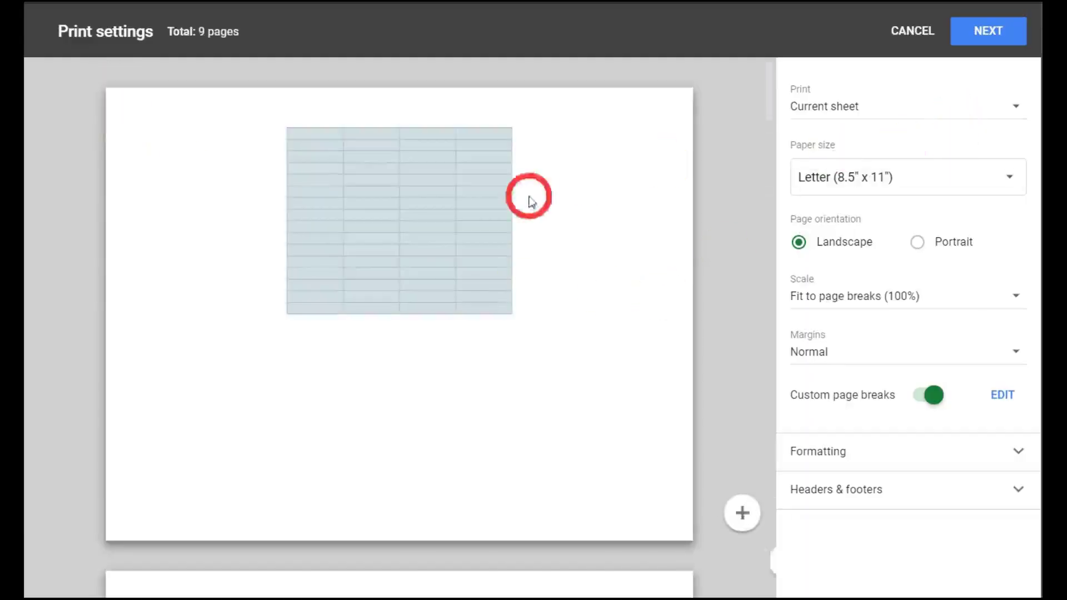
pyautogui.scroll(-10, 525, 194)
pyautogui.scroll(-7, 503, 233)
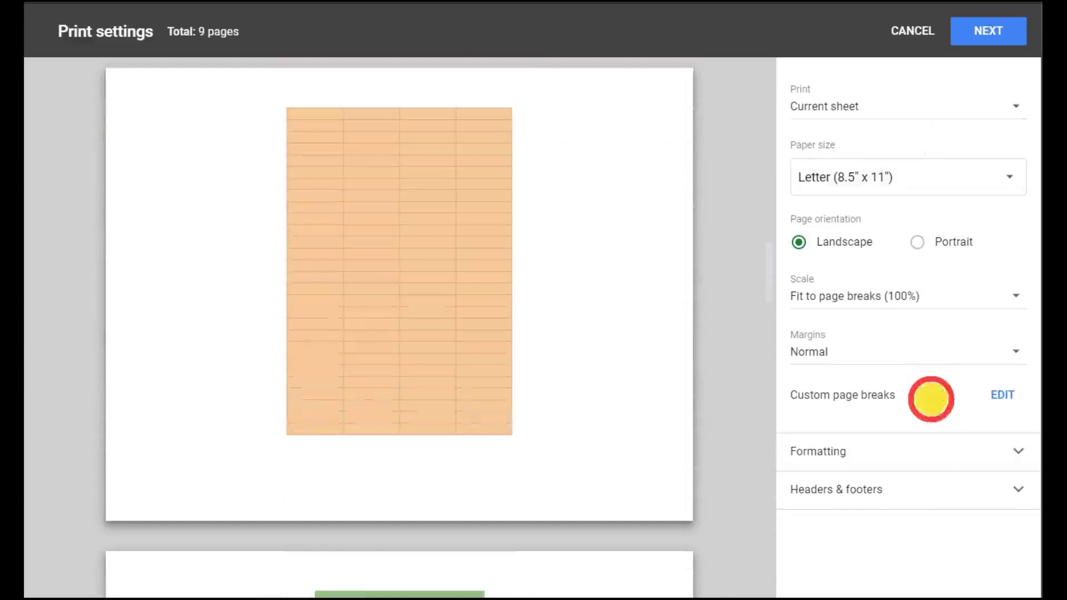
# Step: Turn custom page breaks off to compare with the default layout, and turn them back on
pyautogui.click(931, 398)
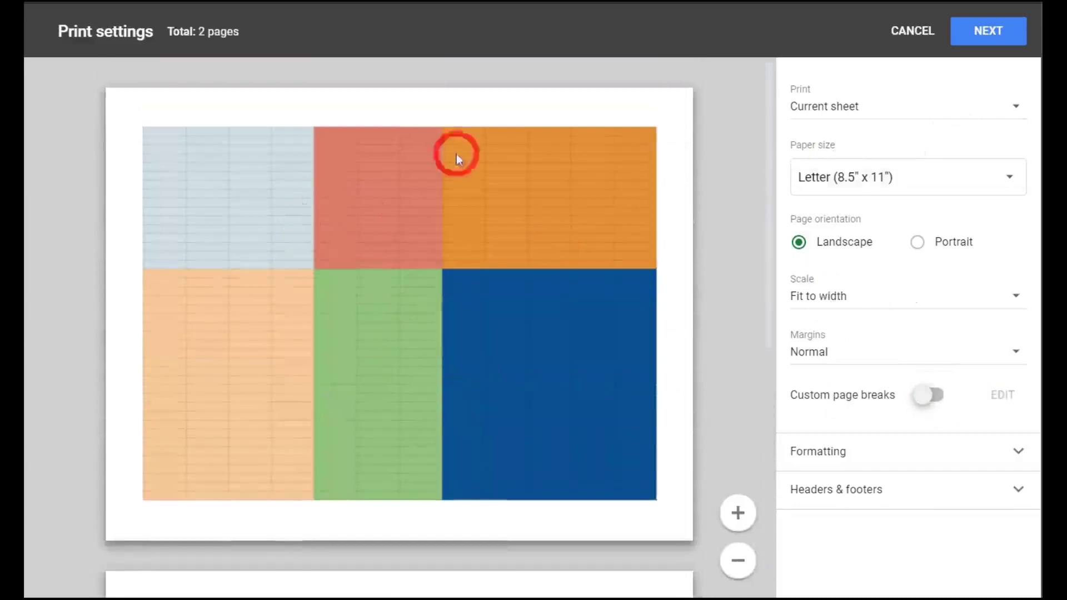
pyautogui.click(930, 396)
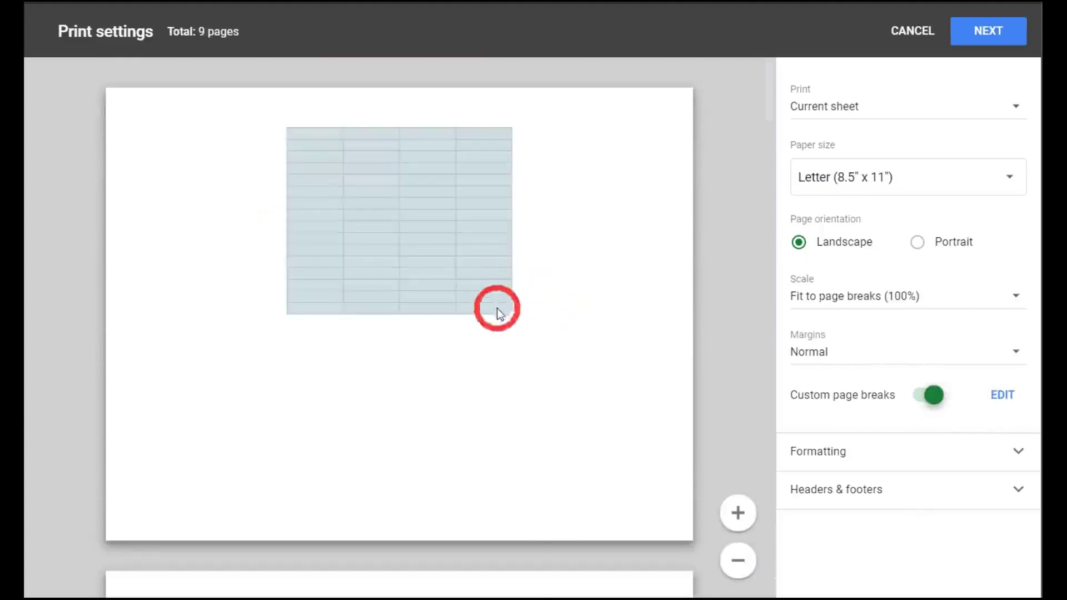
# Step: Look through the print preview to check how each coloured block is placed on its page
pyautogui.scroll(-10, 501, 295)
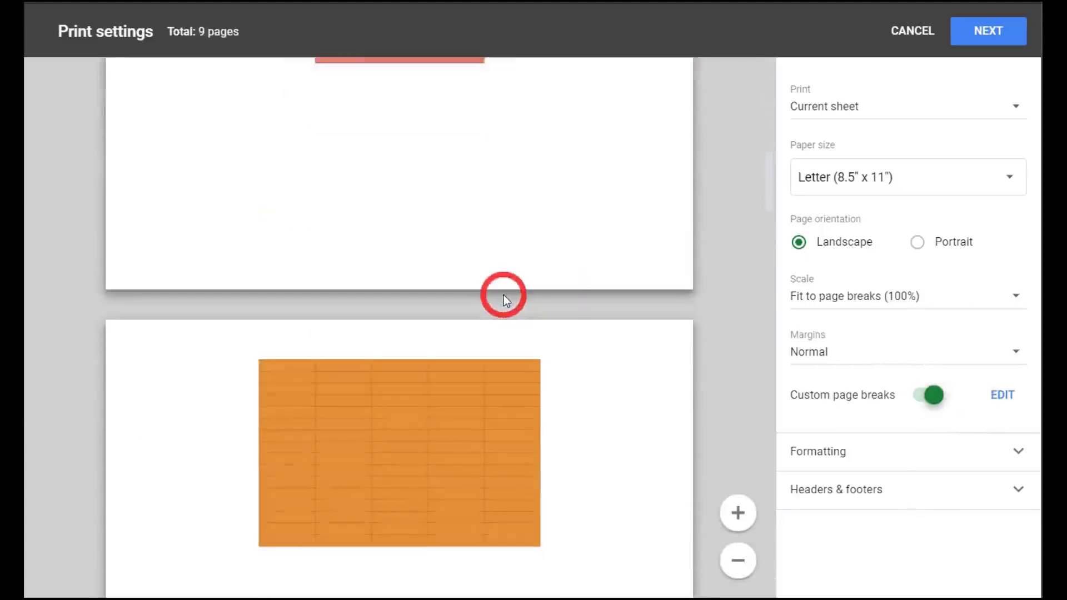
pyautogui.scroll(-8, 503, 295)
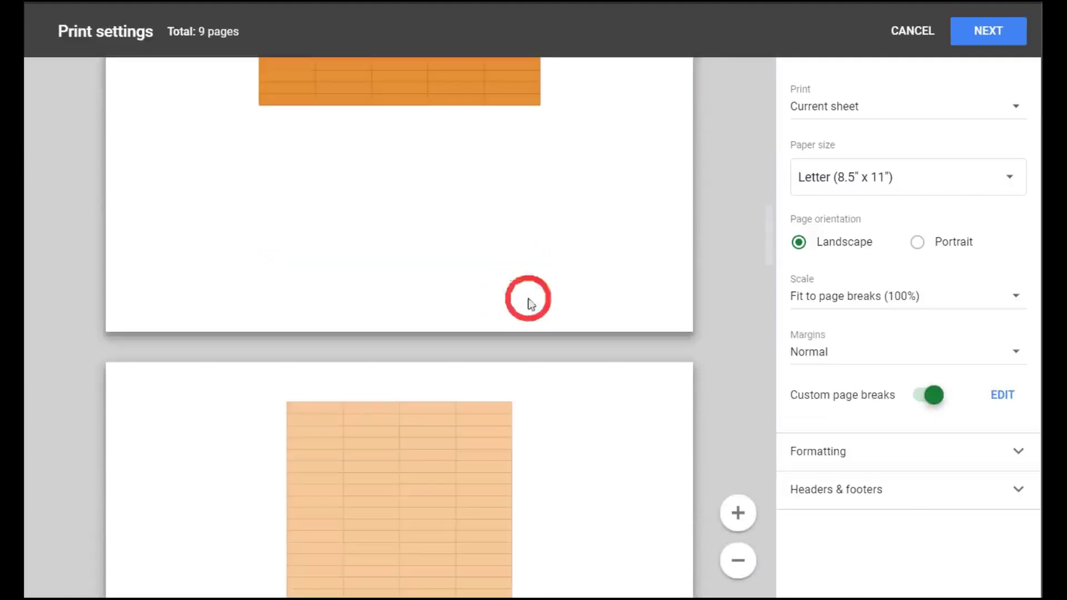
pyautogui.scroll(-4, 529, 300)
pyautogui.scroll(6, 450, 164)
pyautogui.scroll(5, 444, 208)
pyautogui.scroll(-10, 455, 223)
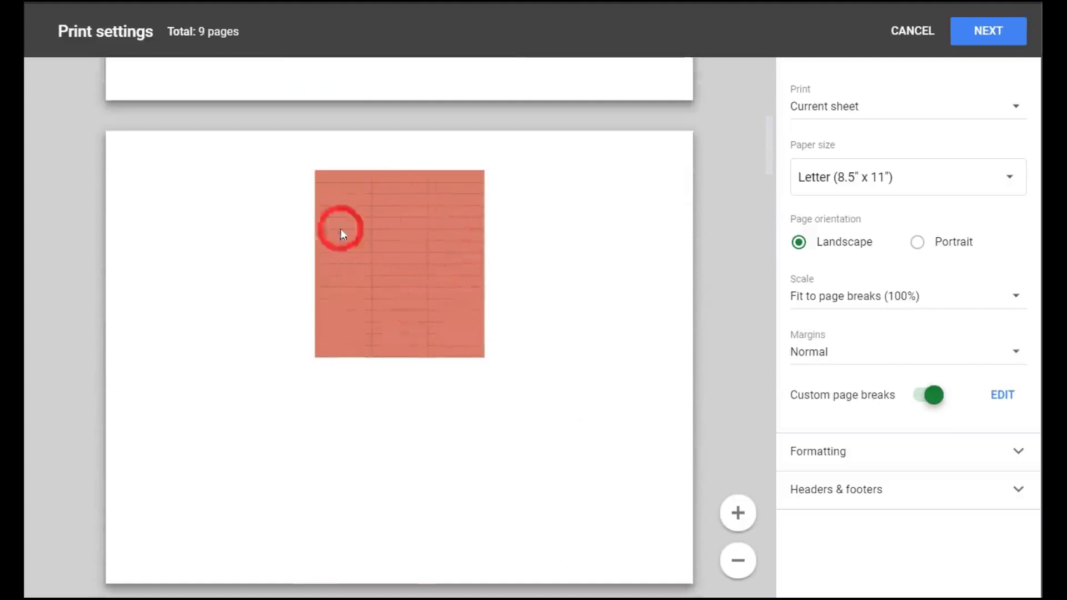
pyautogui.scroll(-15, 448, 243)
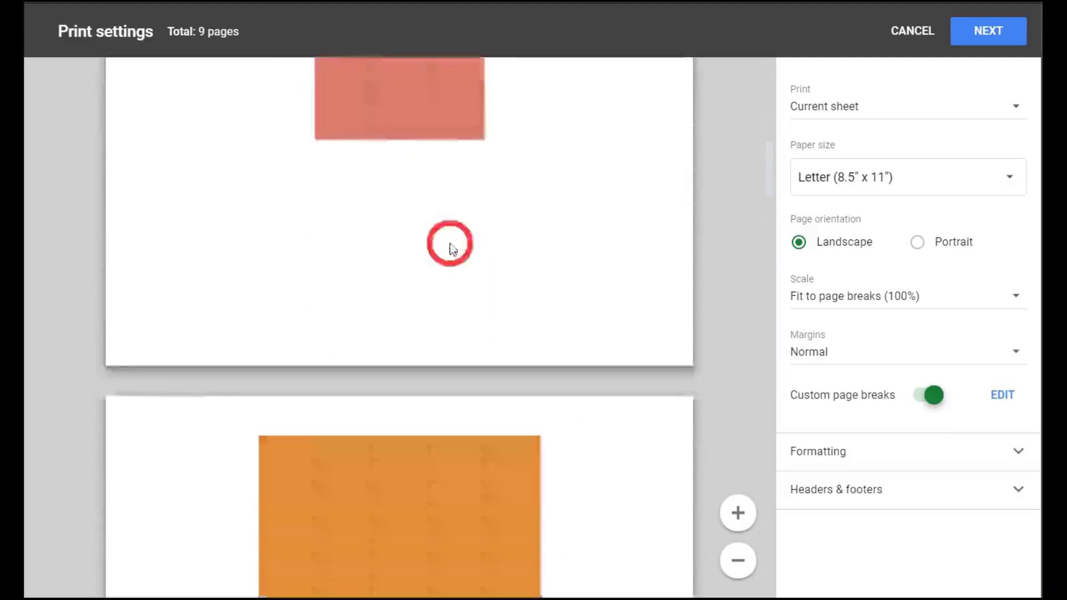
pyautogui.scroll(-10, 422, 336)
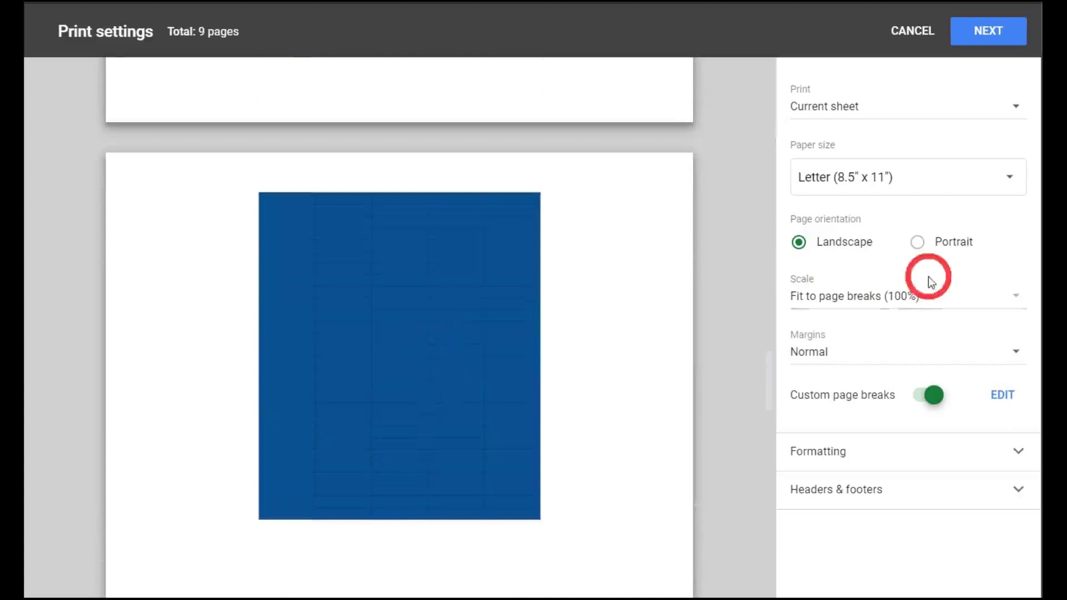
# Step: Continue to the browser's print dialog and switch the page selection from all pages to Custom
pyautogui.scroll(10, 416, 309)
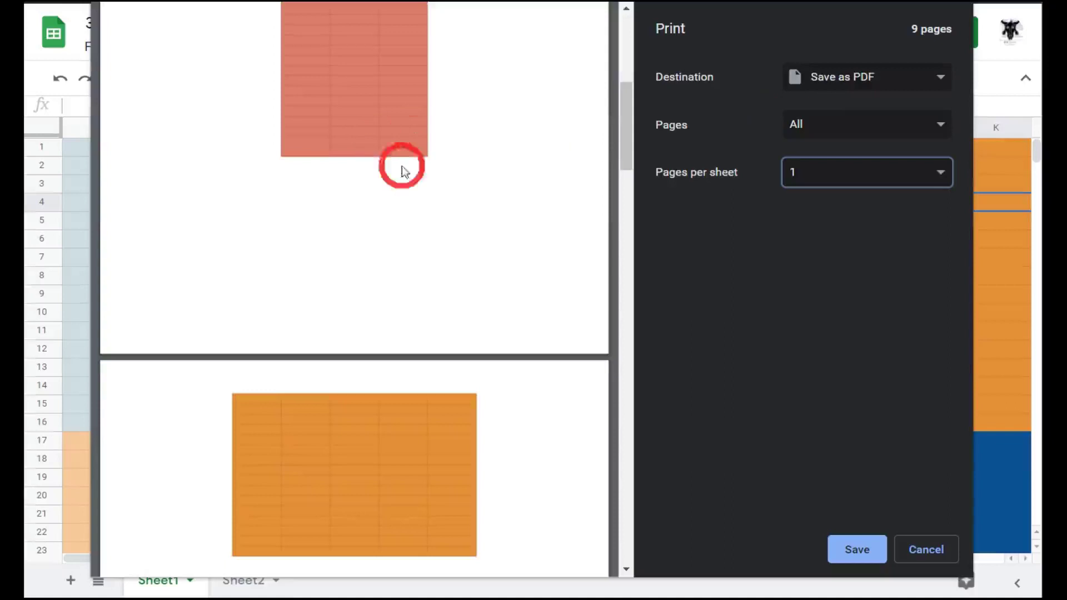
pyautogui.scroll(6, 414, 180)
pyautogui.scroll(-2, 408, 397)
pyautogui.scroll(2, 420, 388)
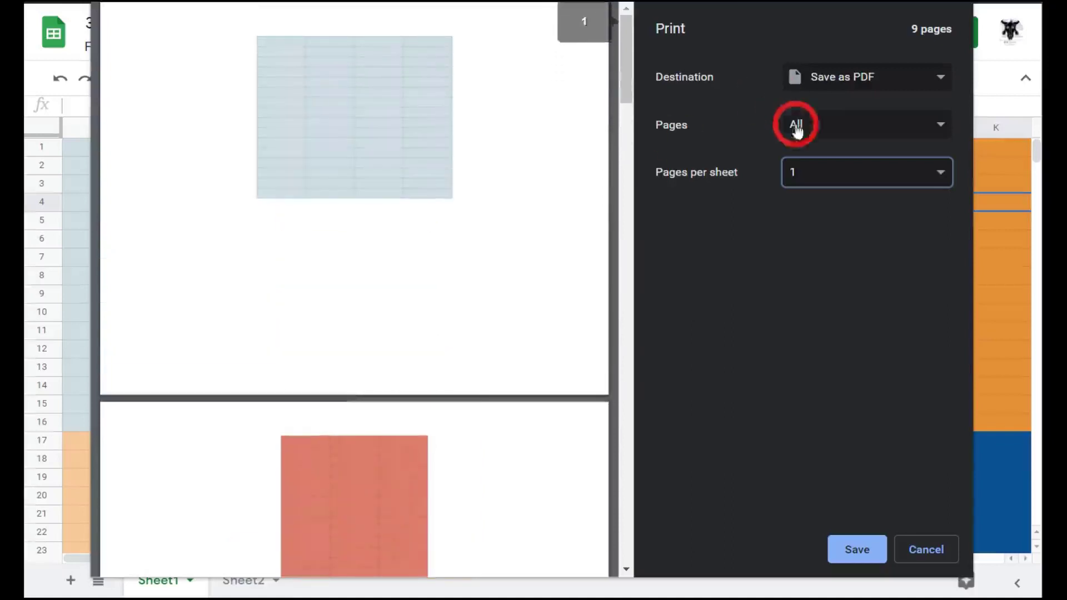
pyautogui.click(839, 131)
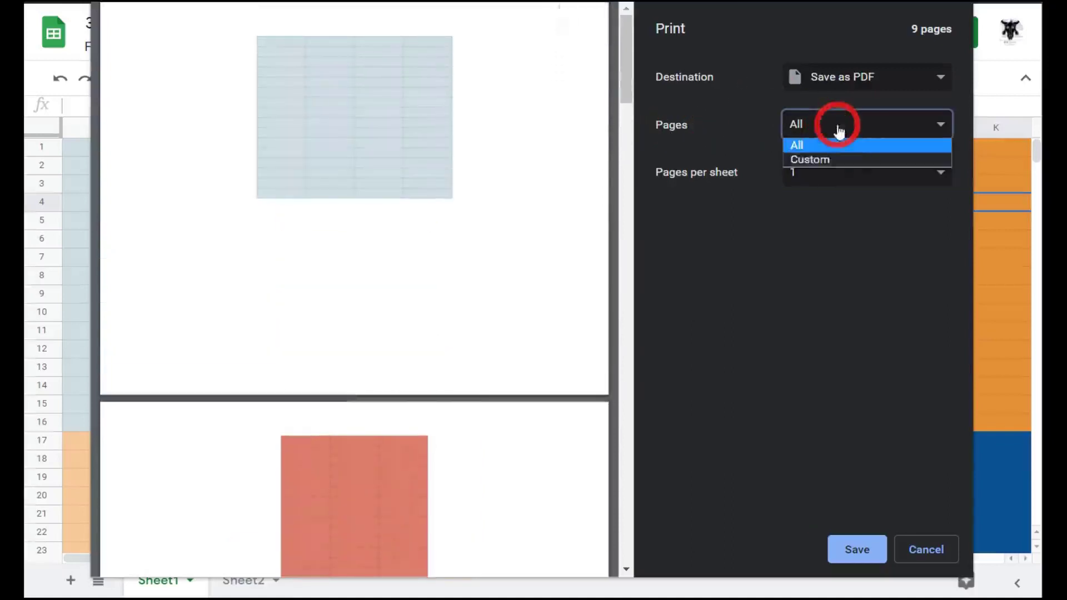
pyautogui.click(839, 161)
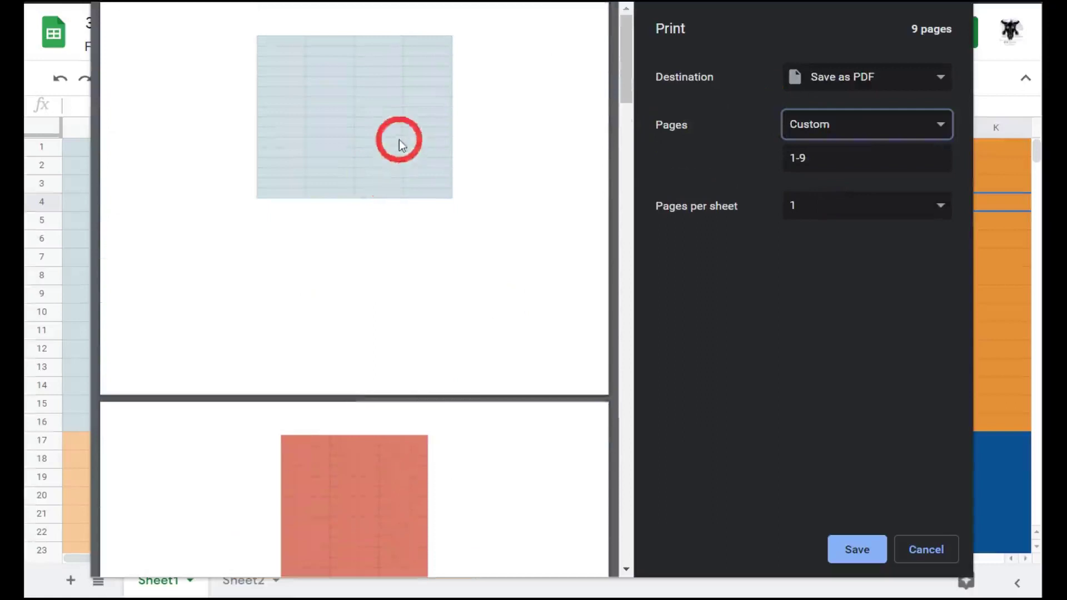
# Step: Set the custom page range to 1,3-5,7-9 so that pages 2 and 6 are left out
pyautogui.scroll(-10, 397, 140)
pyautogui.scroll(-10, 418, 323)
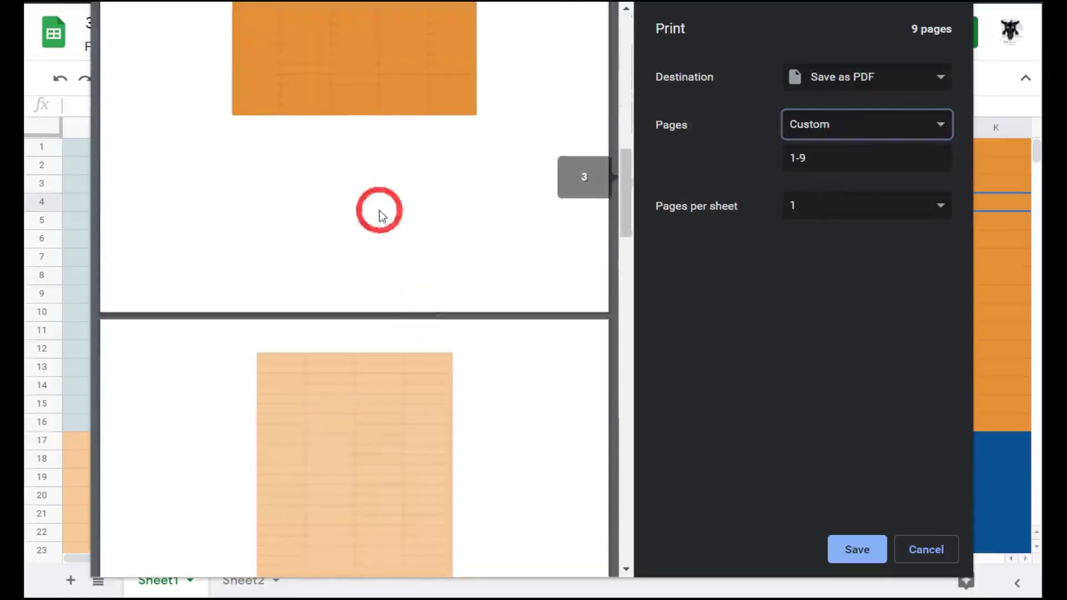
pyautogui.scroll(-8, 377, 234)
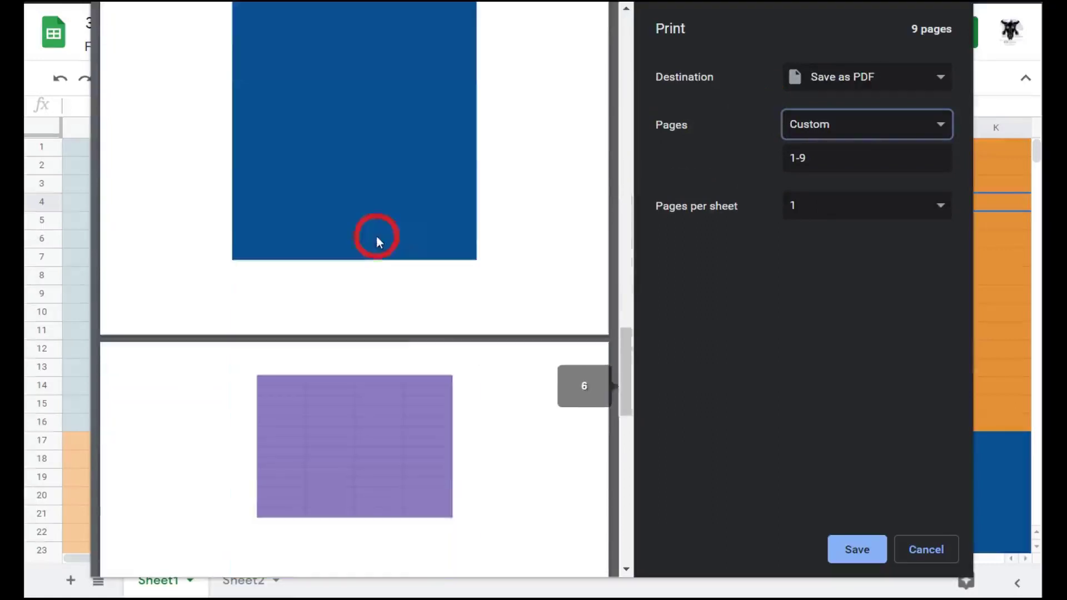
pyautogui.scroll(-6, 436, 416)
pyautogui.scroll(-8, 425, 373)
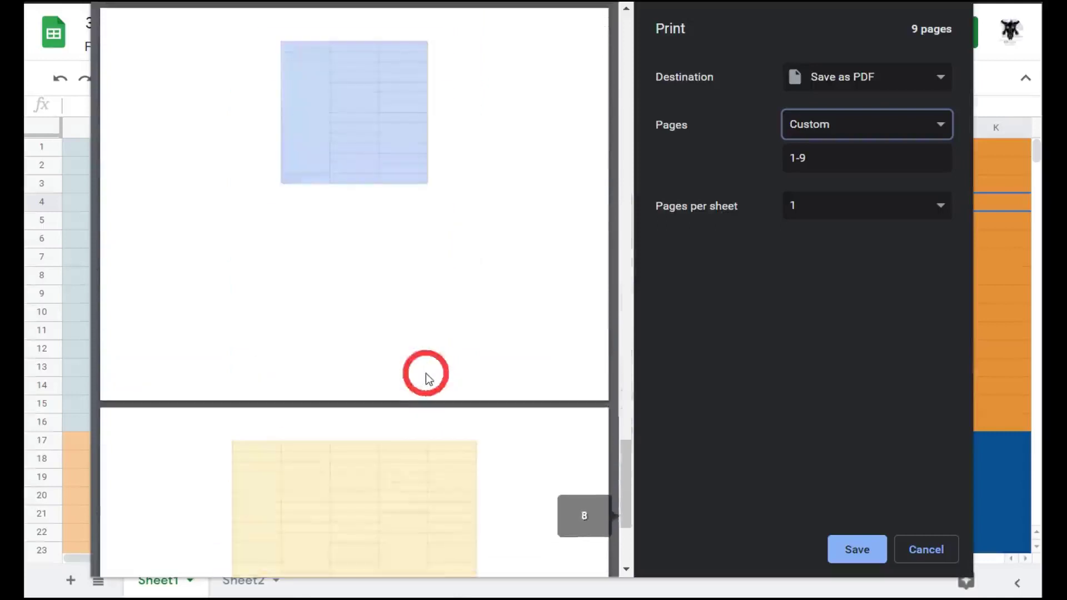
pyautogui.tripleClick(794, 158)
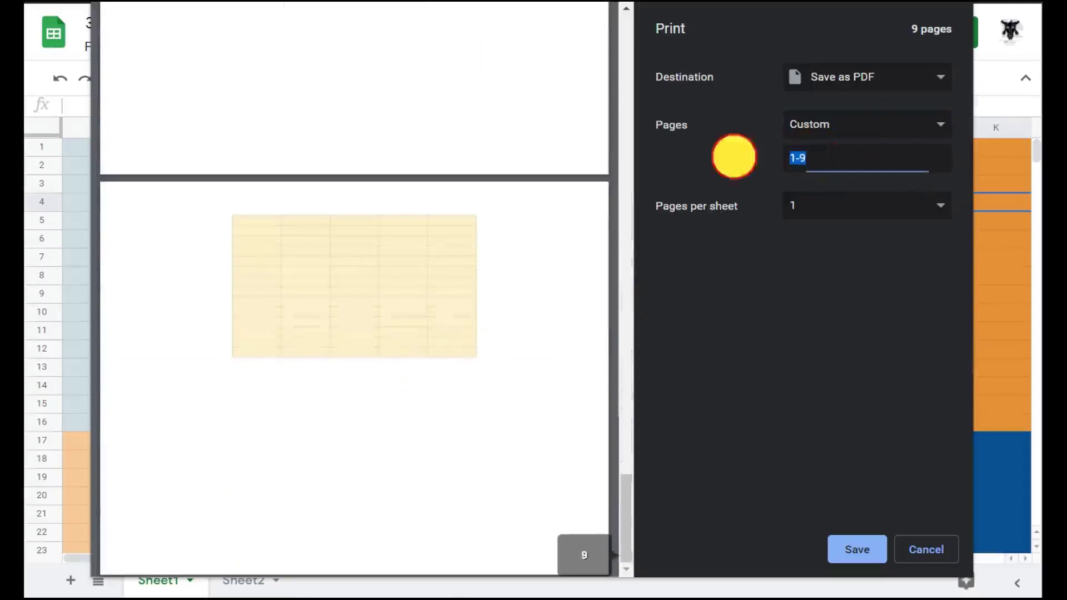
pyautogui.write('1,')
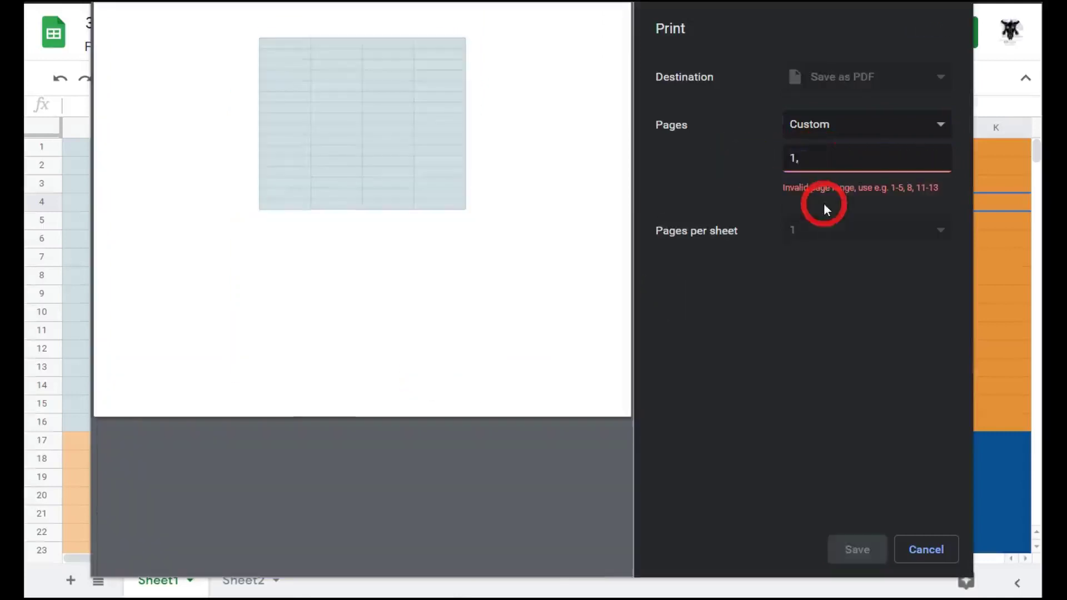
pyautogui.write('2')
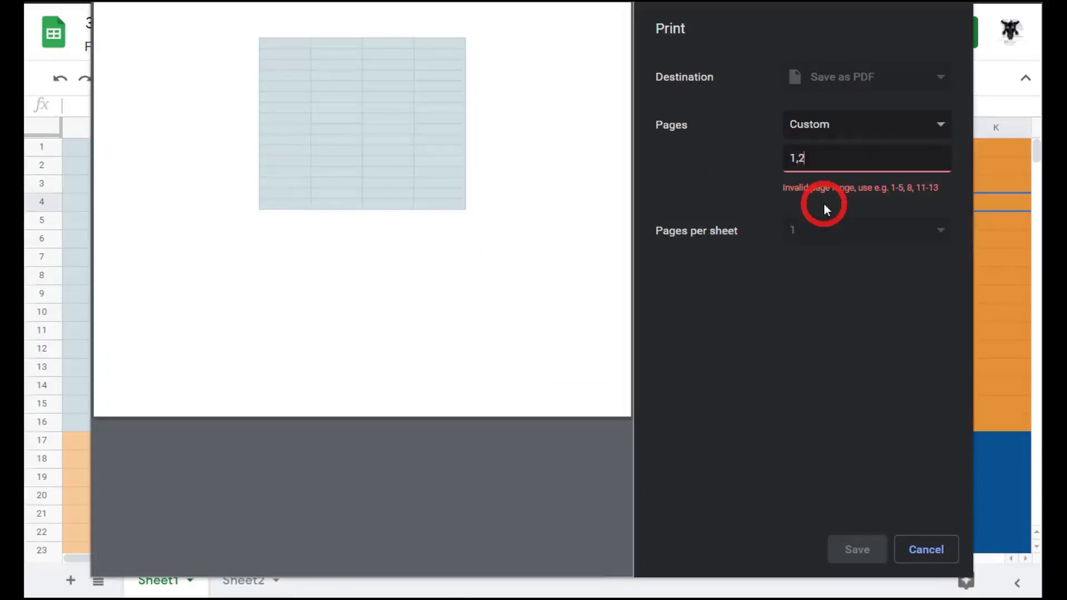
pyautogui.press('BackSpace')
pyautogui.write('3')
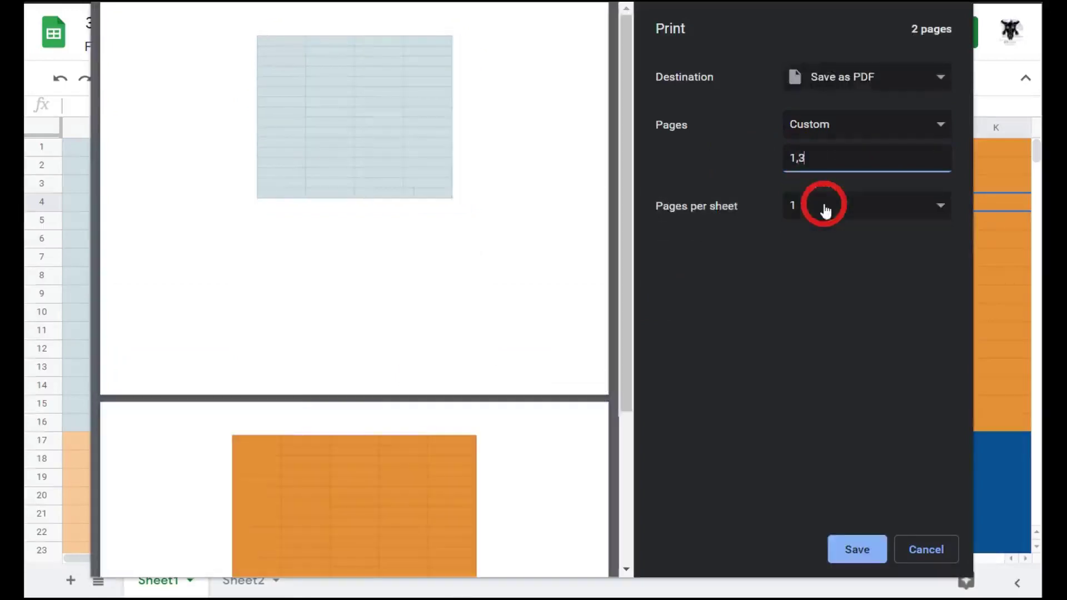
pyautogui.write('-5,')
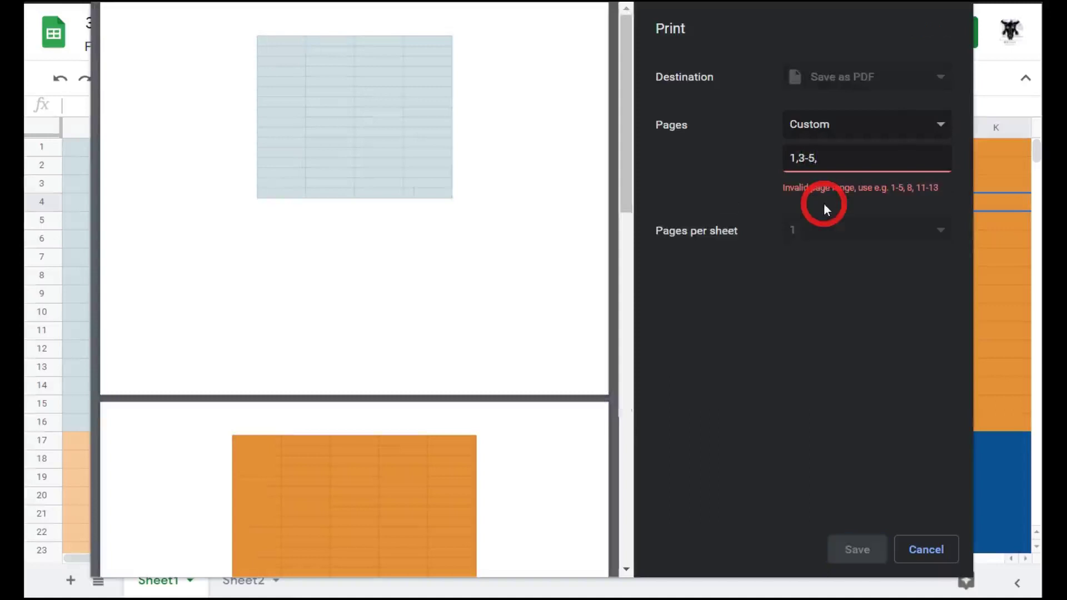
pyautogui.write('7')
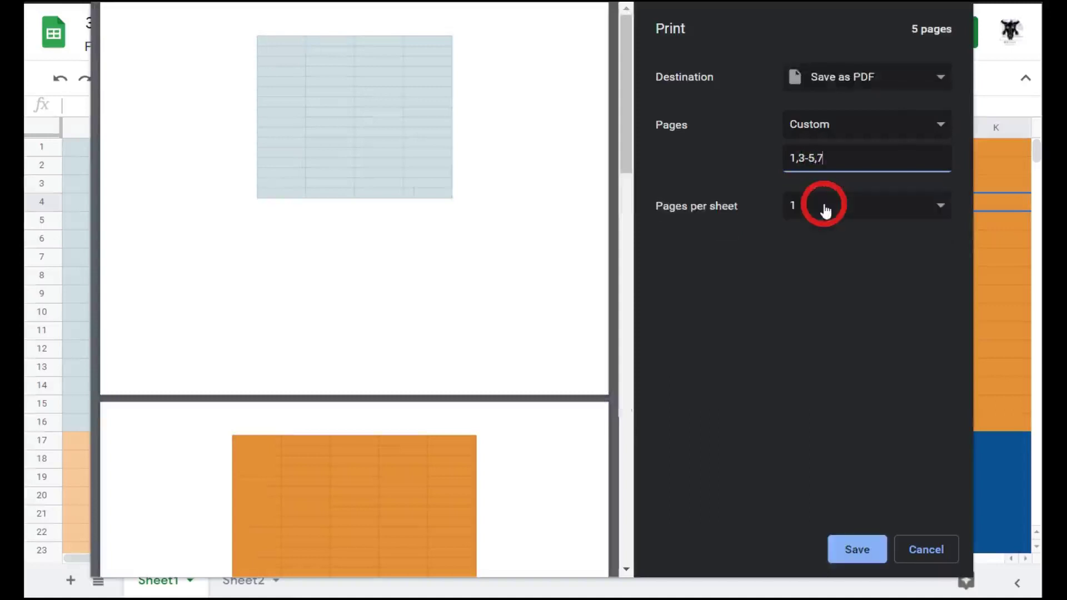
pyautogui.write('-9')
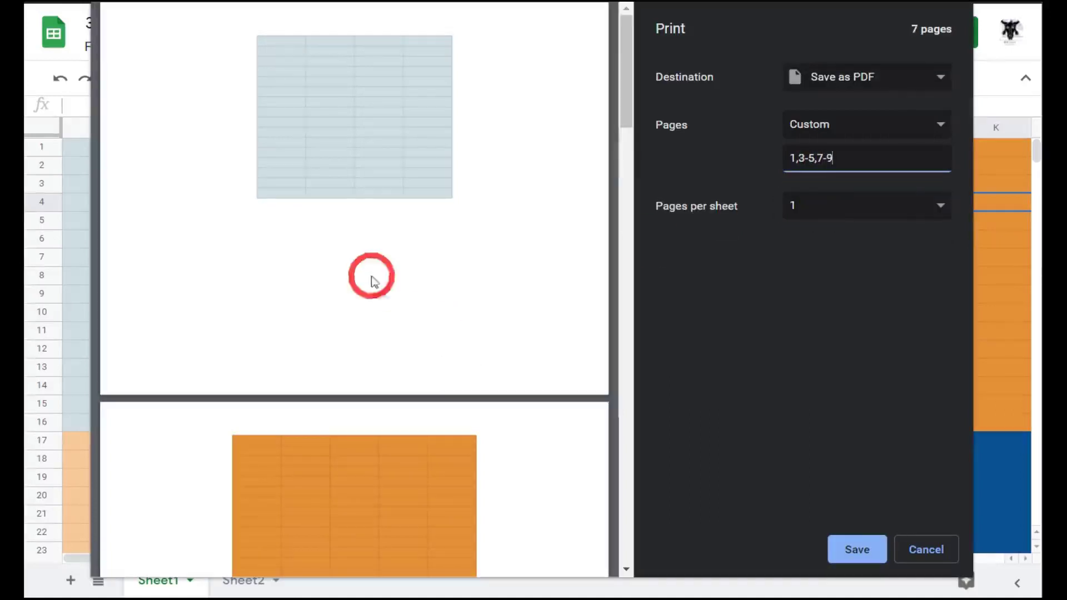
# Step: Check the selected pages in the preview and save them as a PDF
pyautogui.scroll(-20, 418, 247)
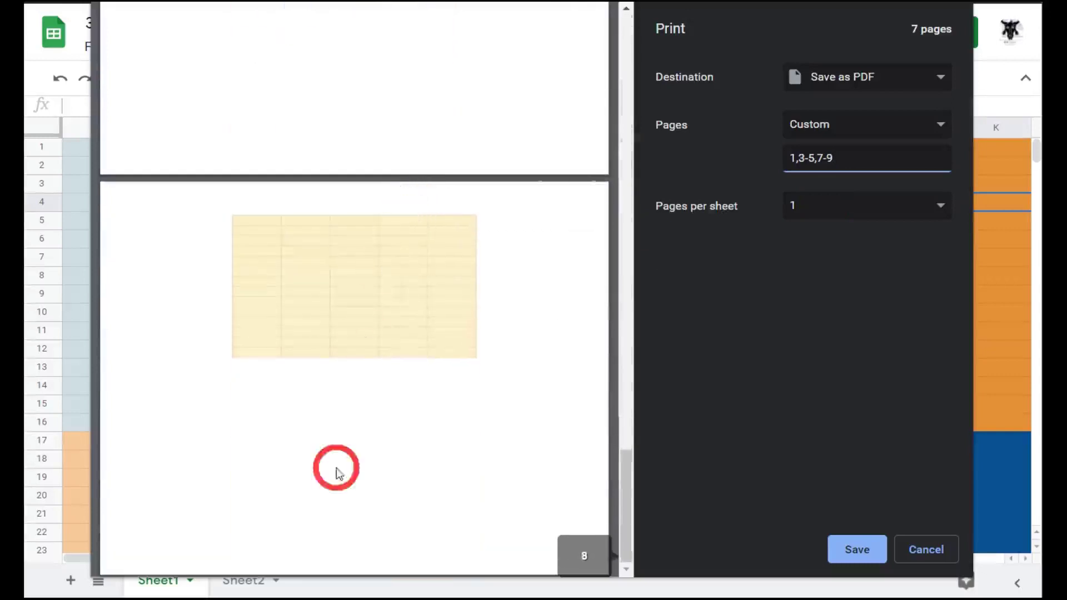
pyautogui.scroll(8, 422, 410)
pyautogui.scroll(15, 421, 409)
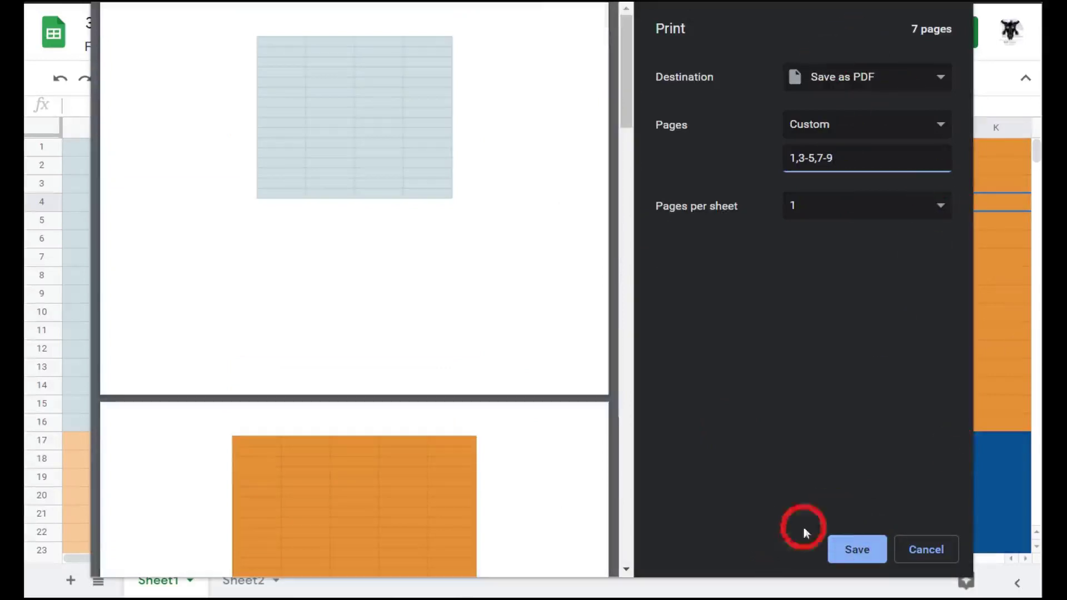
pyautogui.click(860, 547)
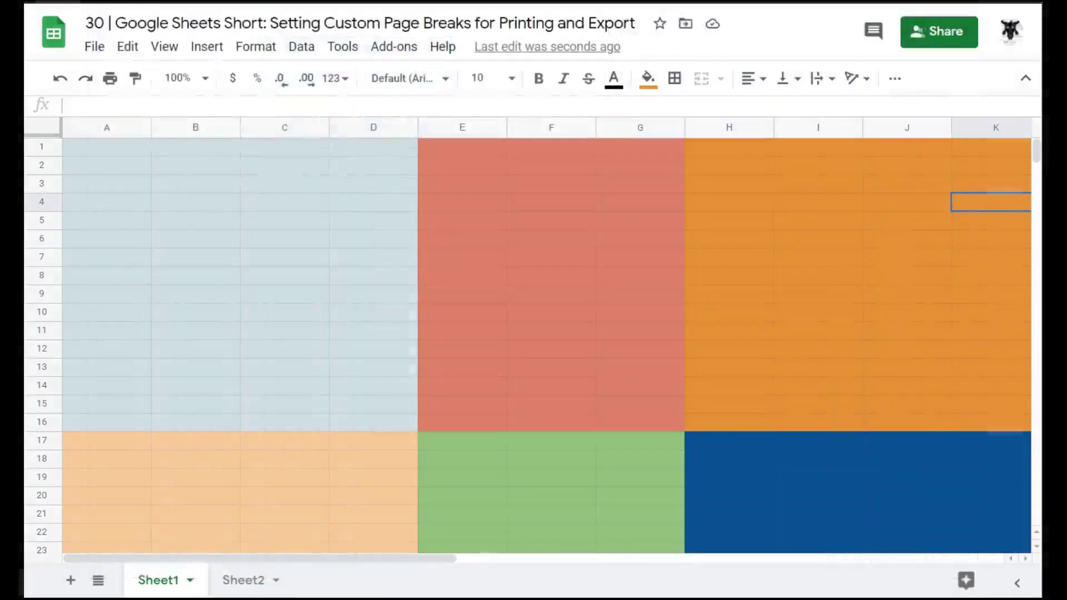